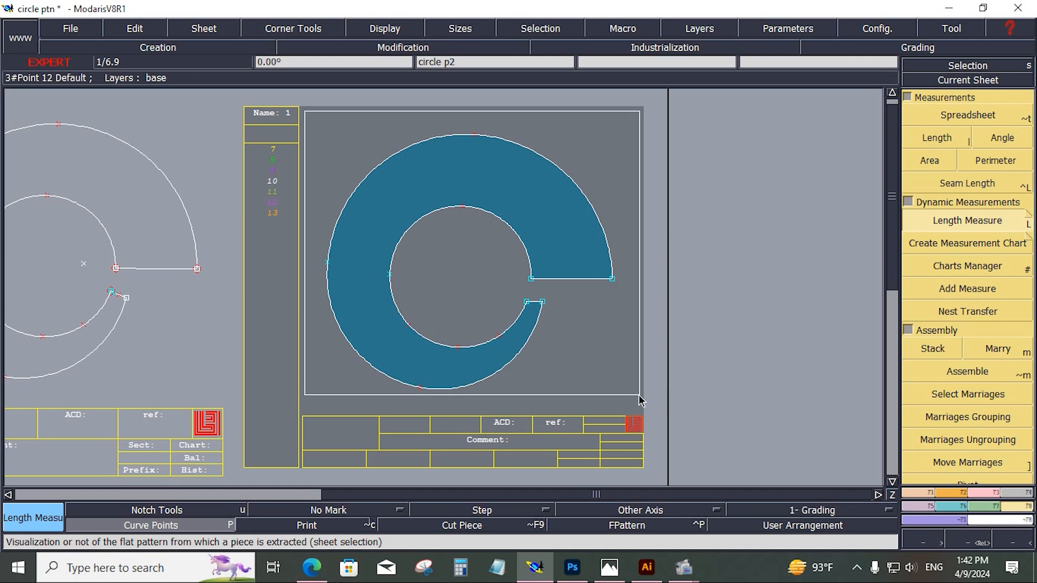
{"action": "left_click", "coordinate": [646, 412]}
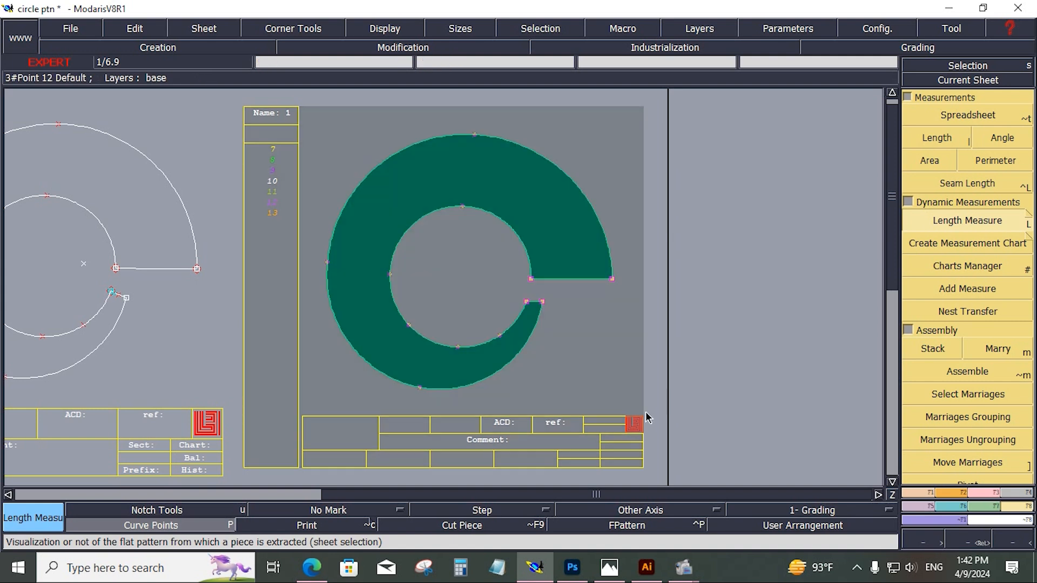
{"action": "left_click", "coordinate": [741, 340]}
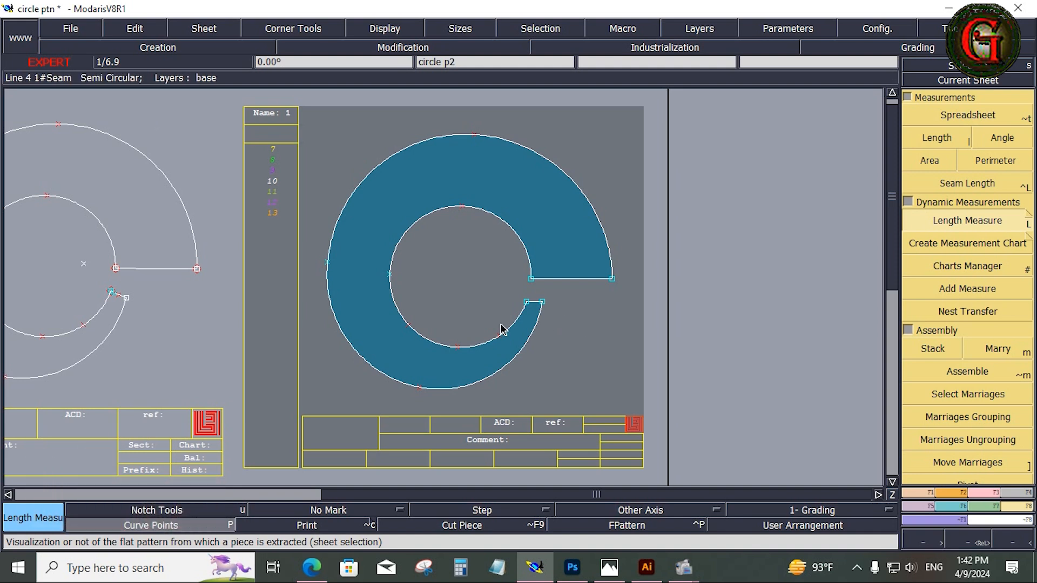
{"action": "left_click", "coordinate": [954, 505]}
{"action": "left_click", "coordinate": [967, 115]}
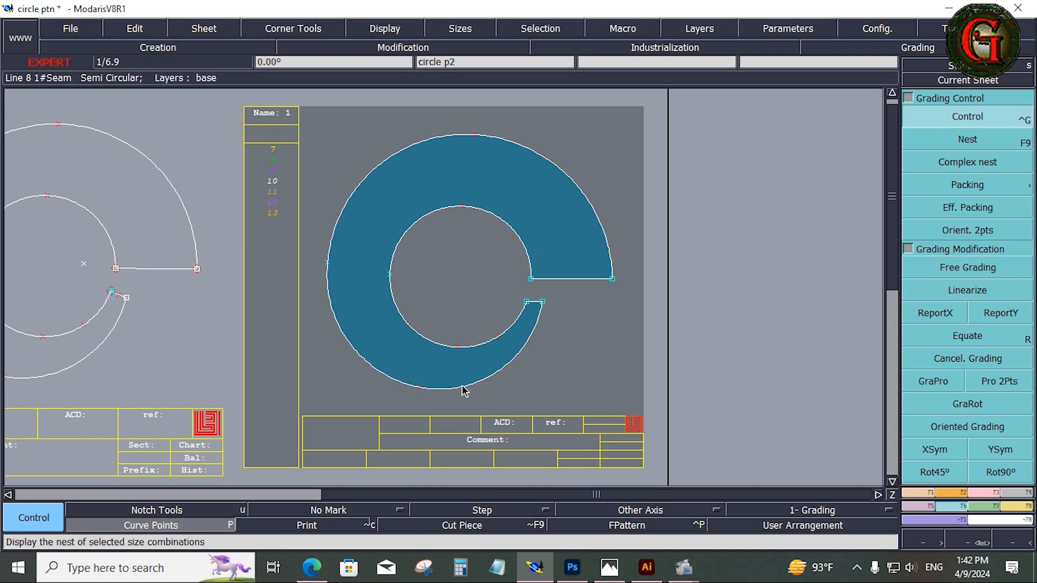
Step: Measure the inner circle from one end point to the other with Length Measure
{"action": "left_click", "coordinate": [1022, 506]}
{"action": "left_click", "coordinate": [967, 221]}
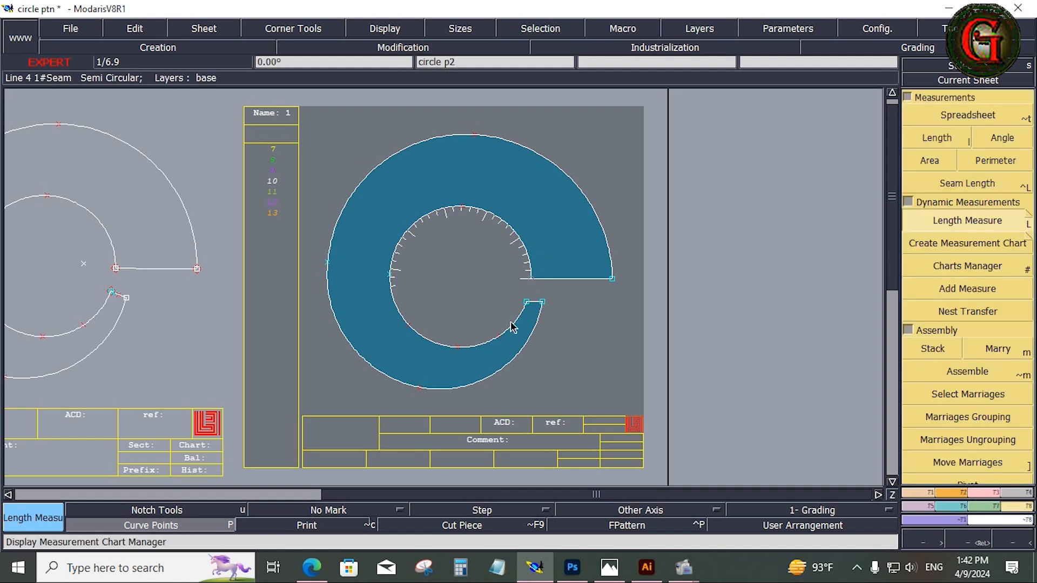
{"action": "left_click", "coordinate": [525, 316]}
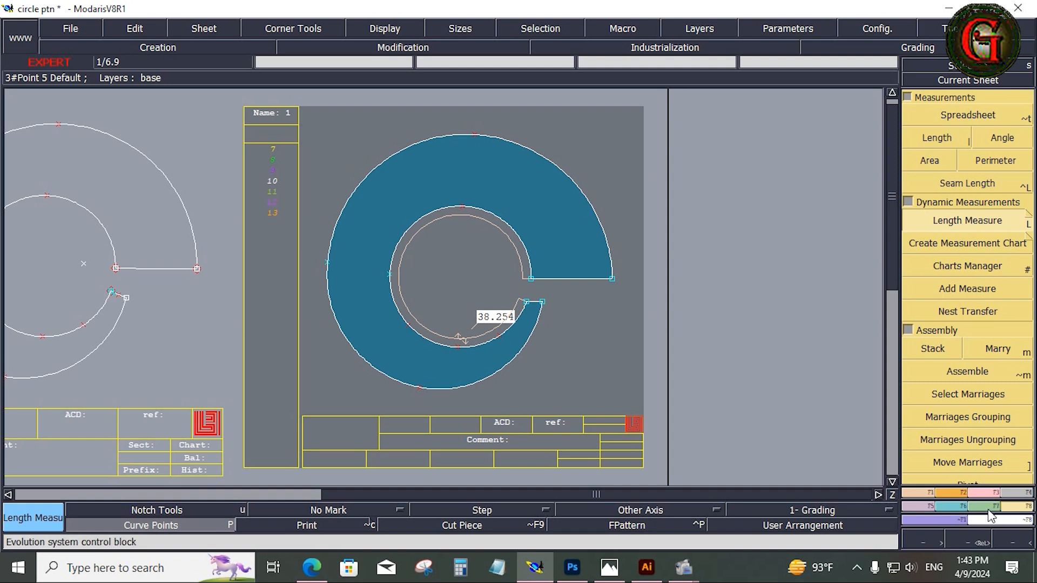
Step: Grade the upper end point of the inner circle with a ddx of 0.125 between all sizes from 7 to 13
{"action": "left_click", "coordinate": [952, 507]}
{"action": "left_click", "coordinate": [964, 116]}
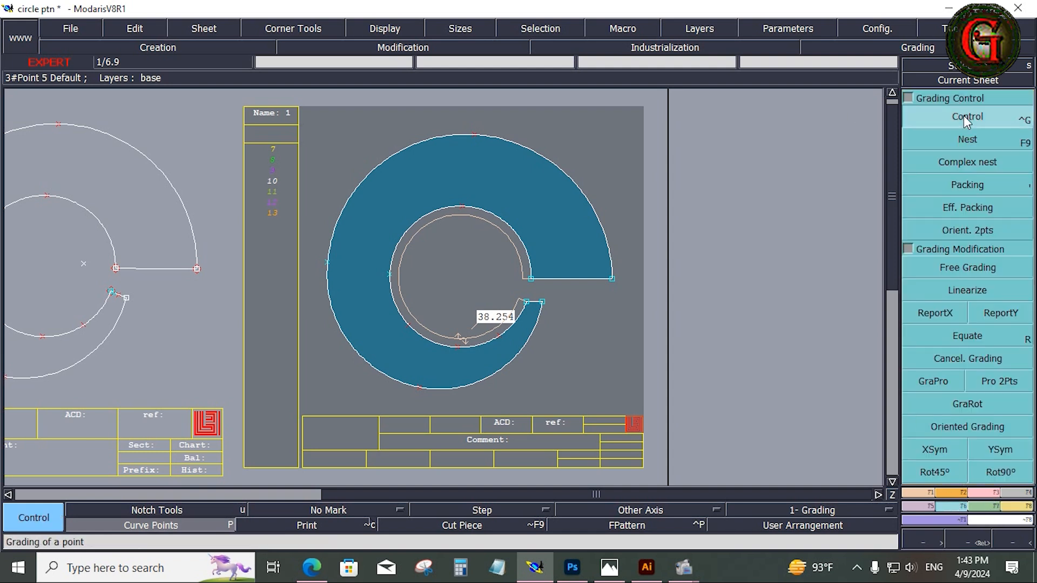
{"action": "left_click", "coordinate": [533, 282]}
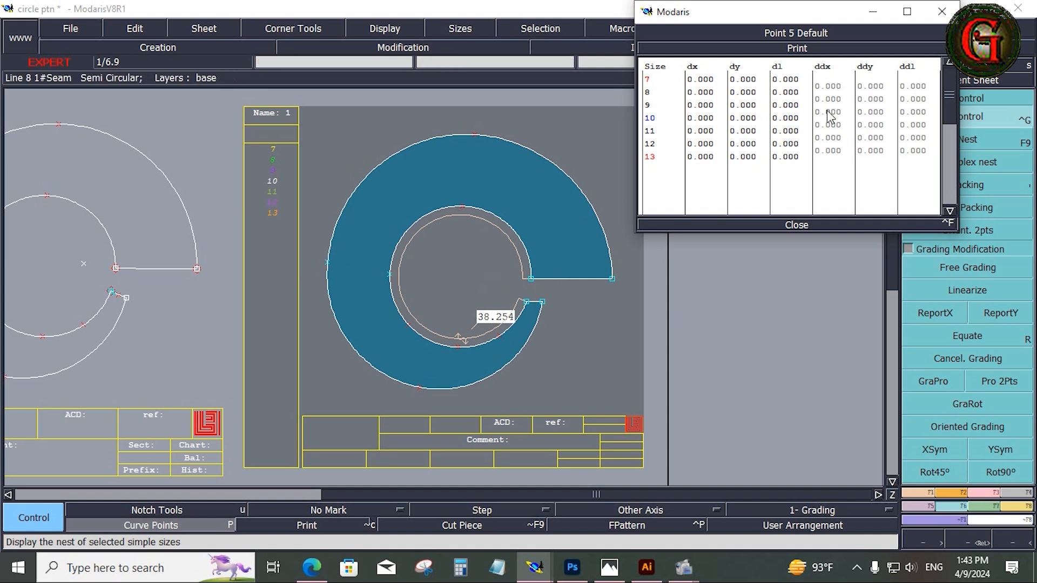
{"action": "left_click_drag", "start_coordinate": [828, 87], "coordinate": [831, 148]}
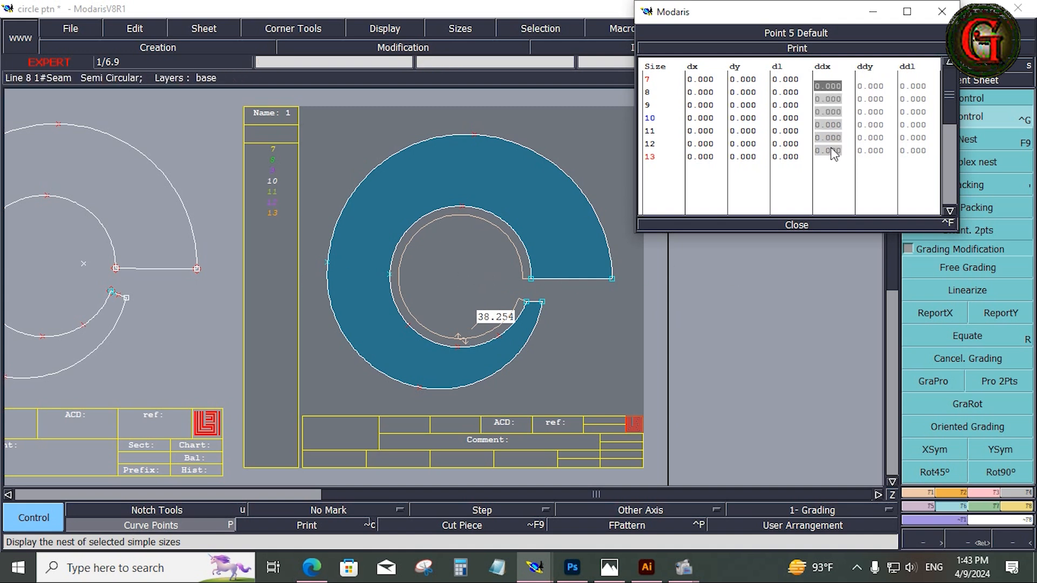
{"action": "type", "text": "."}
{"action": "type", "text": "125"}
{"action": "key", "text": "Return"}
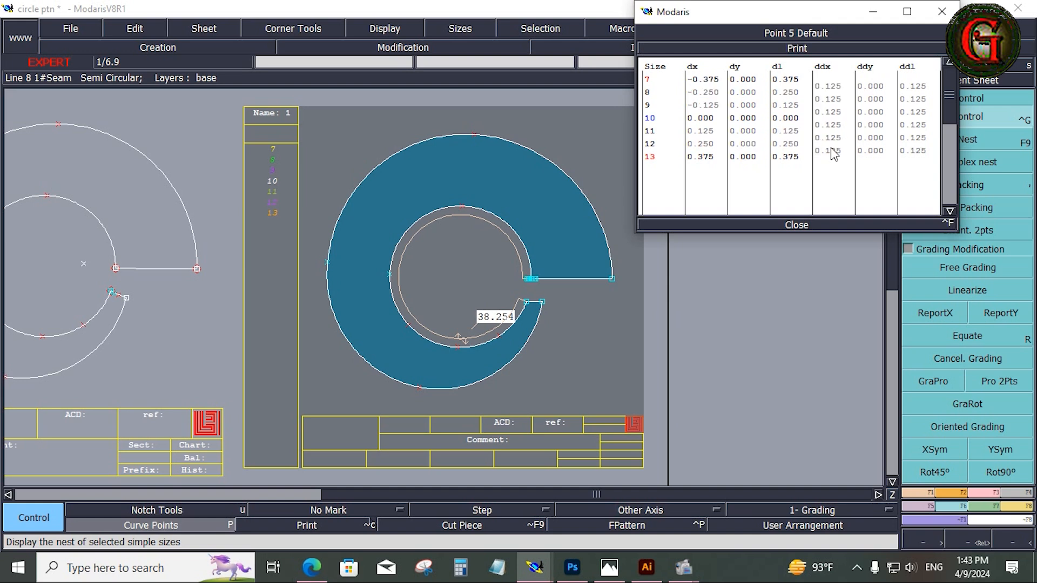
{"action": "left_click", "coordinate": [796, 225]}
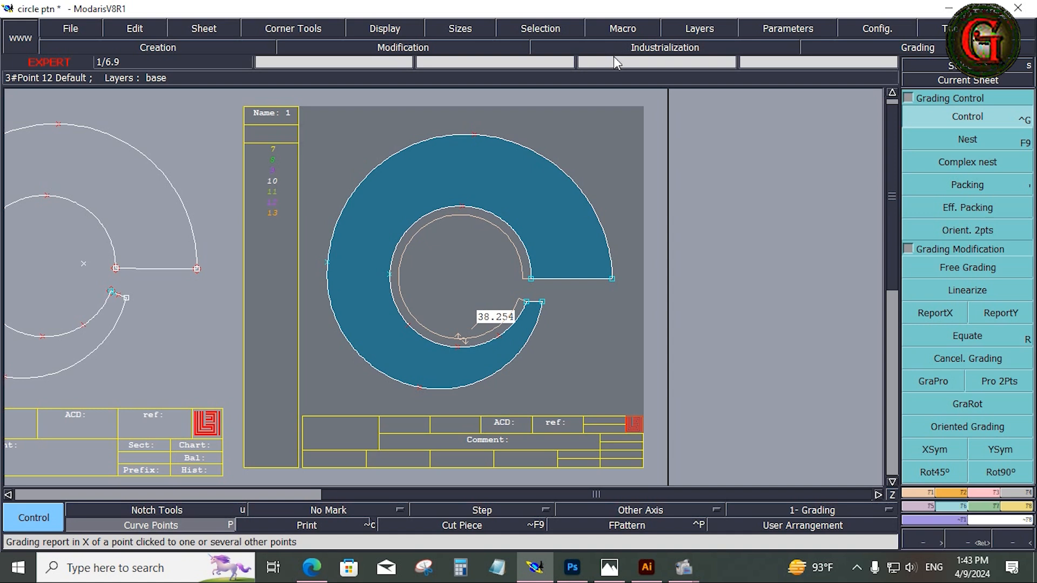
Step: Display the nest of all sizes and delete the dynamic length measurement inside the circle
{"action": "key", "text": "F12"}
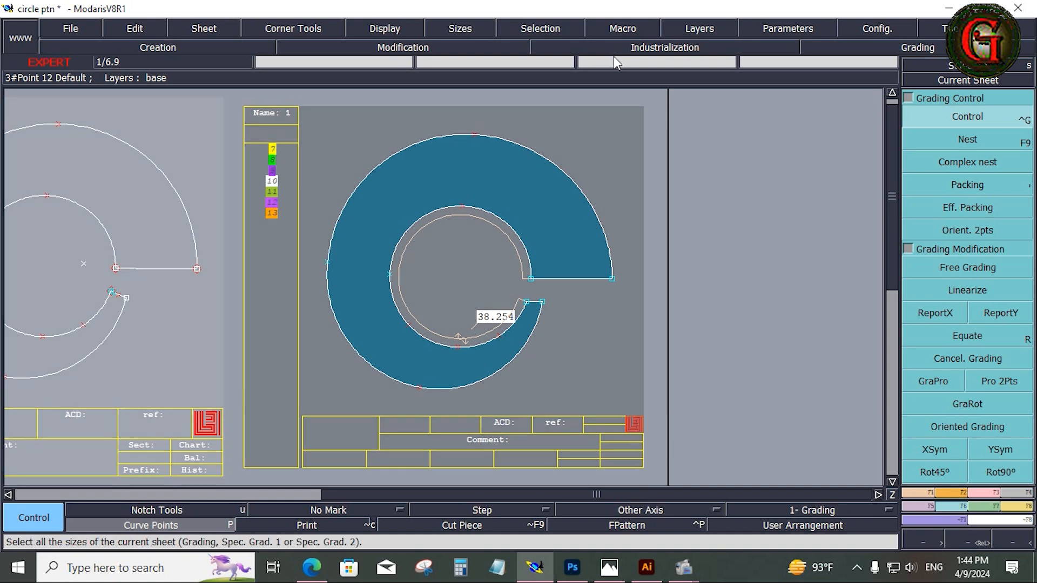
{"action": "key", "text": "F9"}
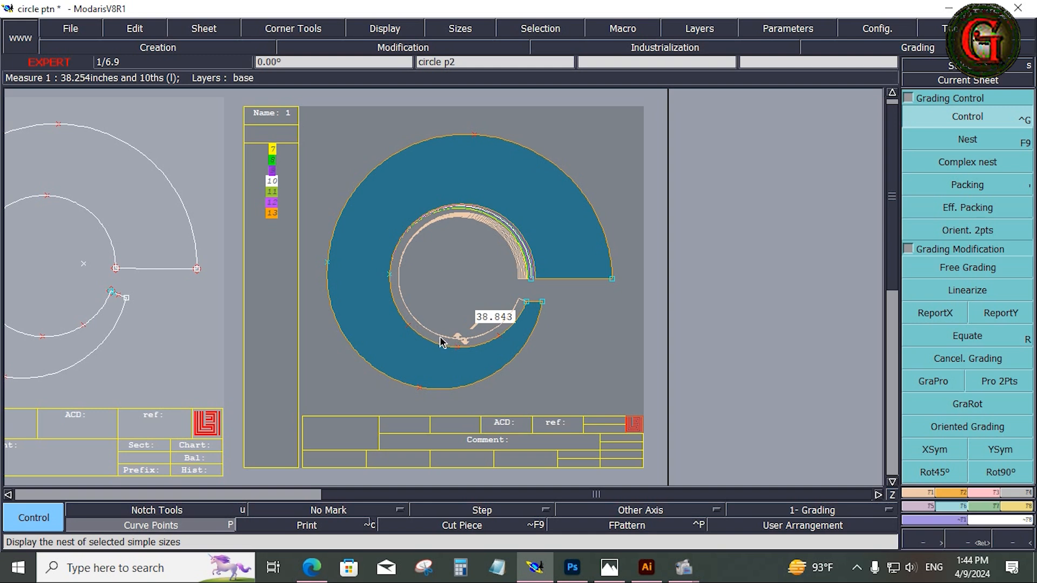
{"action": "key", "text": "Delete"}
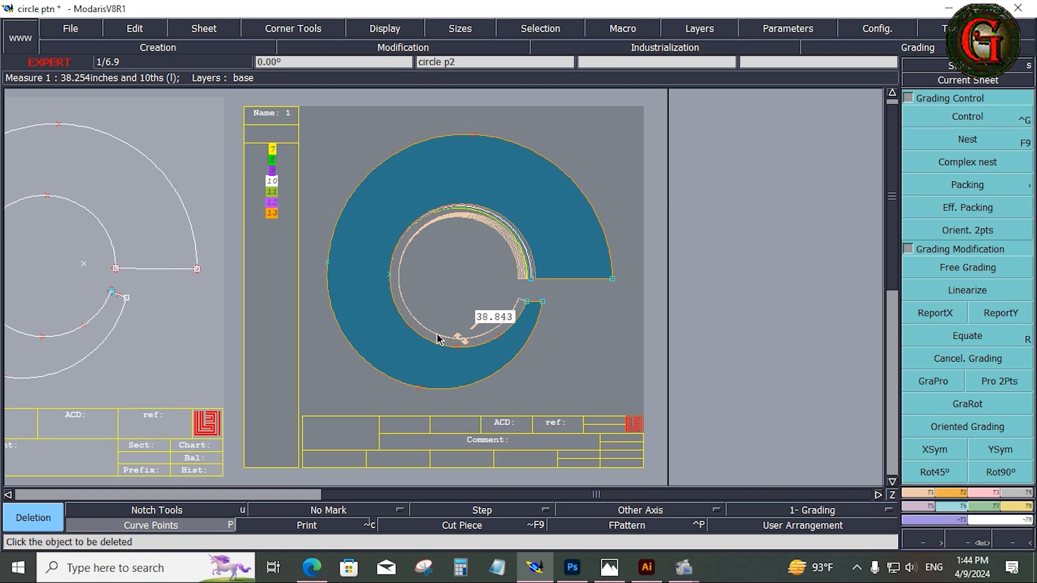
{"action": "left_click", "coordinate": [437, 335]}
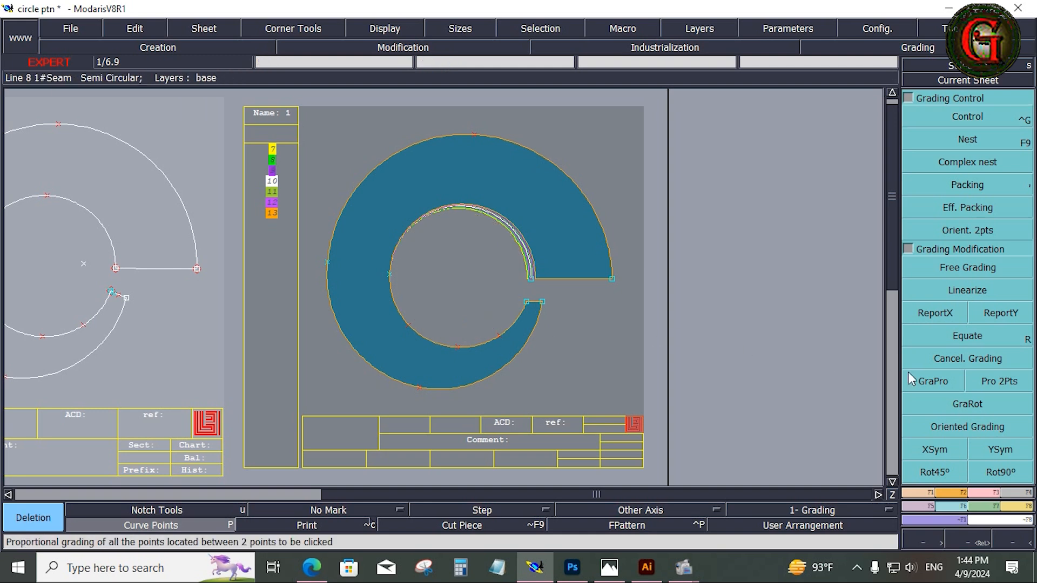
Step: Copy the upper inner end point's X grading to the lower inner end point and the leftmost inner point, reversing the latter with YSym
{"action": "left_click", "coordinate": [951, 312]}
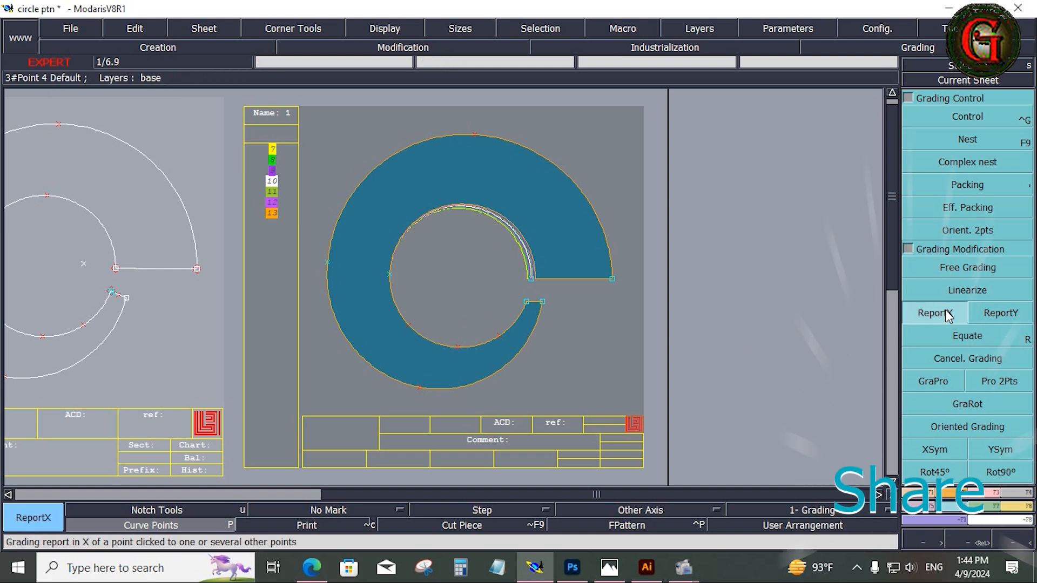
{"action": "left_click", "coordinate": [531, 279]}
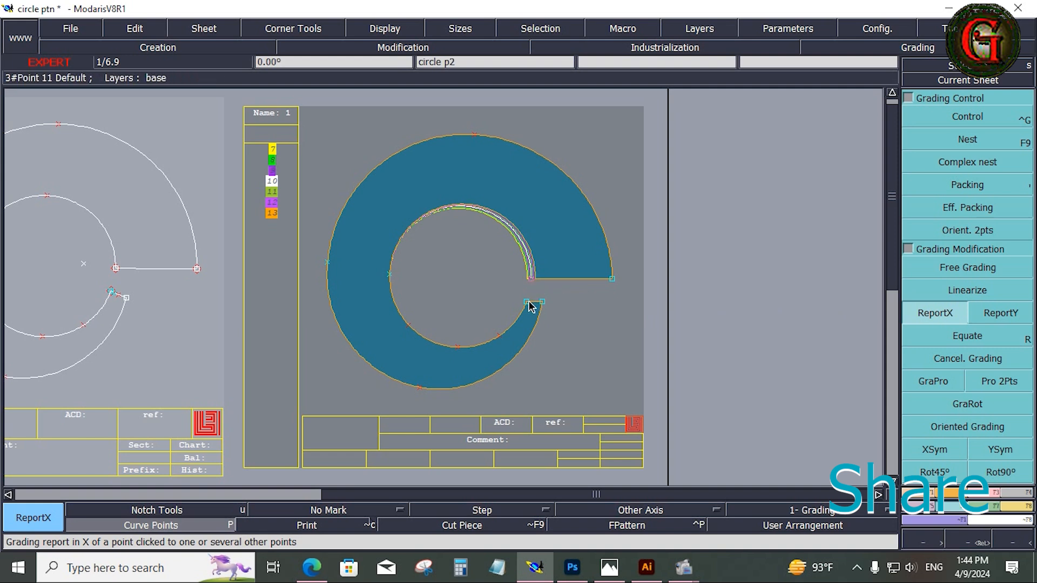
{"action": "left_click", "coordinate": [528, 303]}
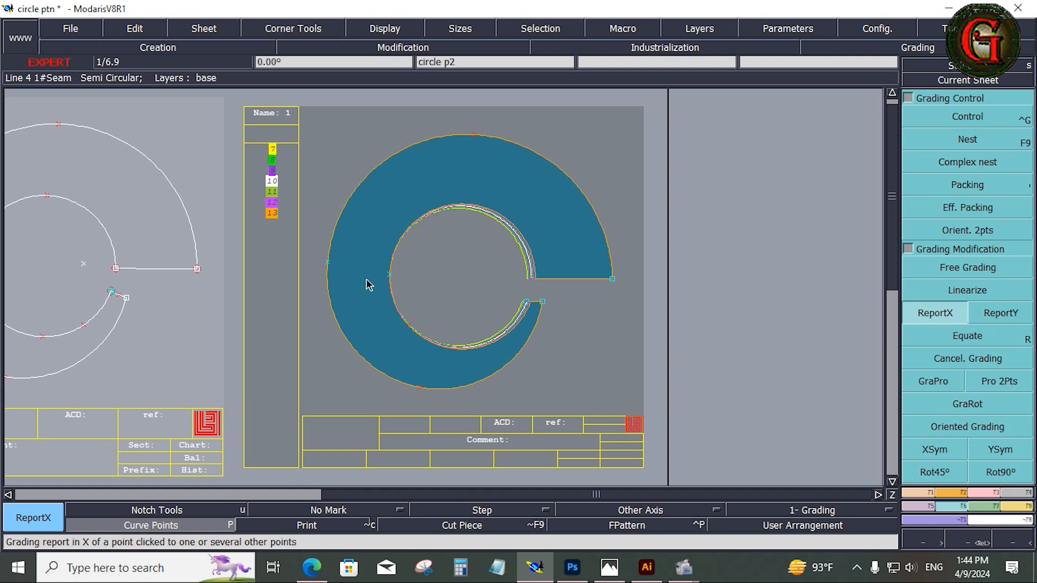
{"action": "left_click", "coordinate": [390, 278]}
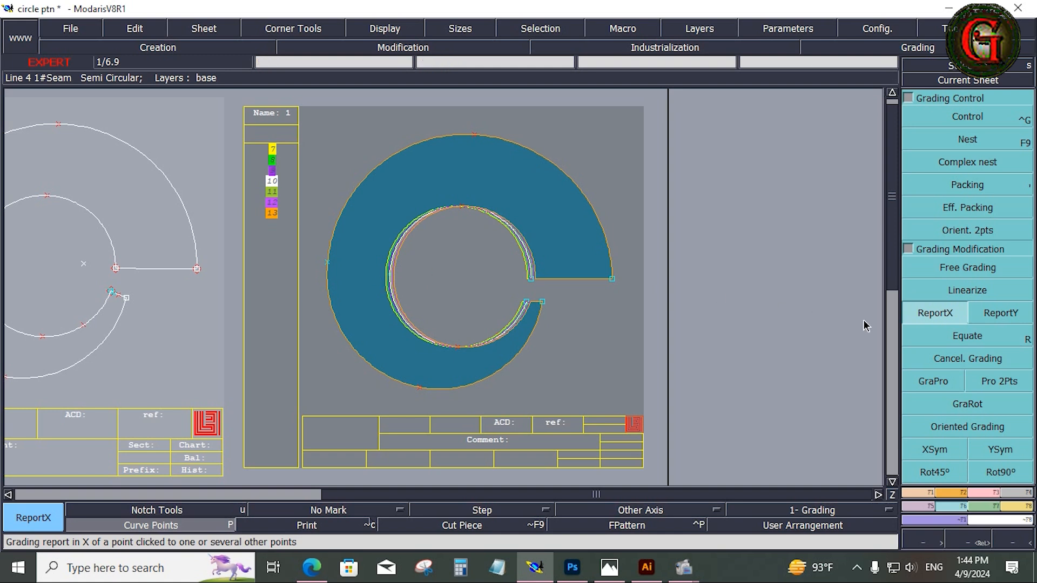
{"action": "left_click", "coordinate": [999, 454]}
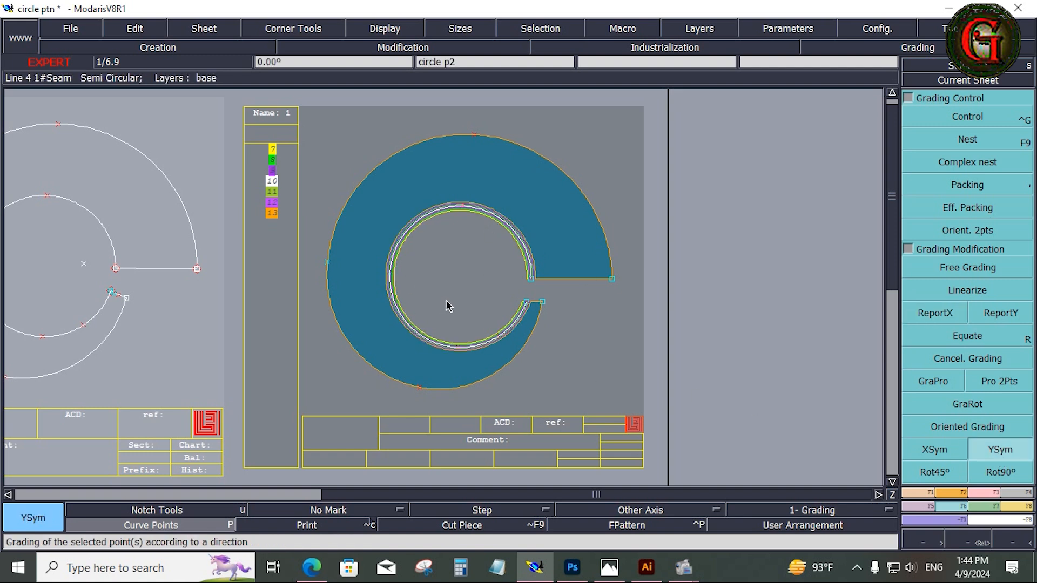
Step: Open the measurement spreadsheet, add an accumulation row, and move its window clear of the graded piece
{"action": "left_click", "coordinate": [1023, 514]}
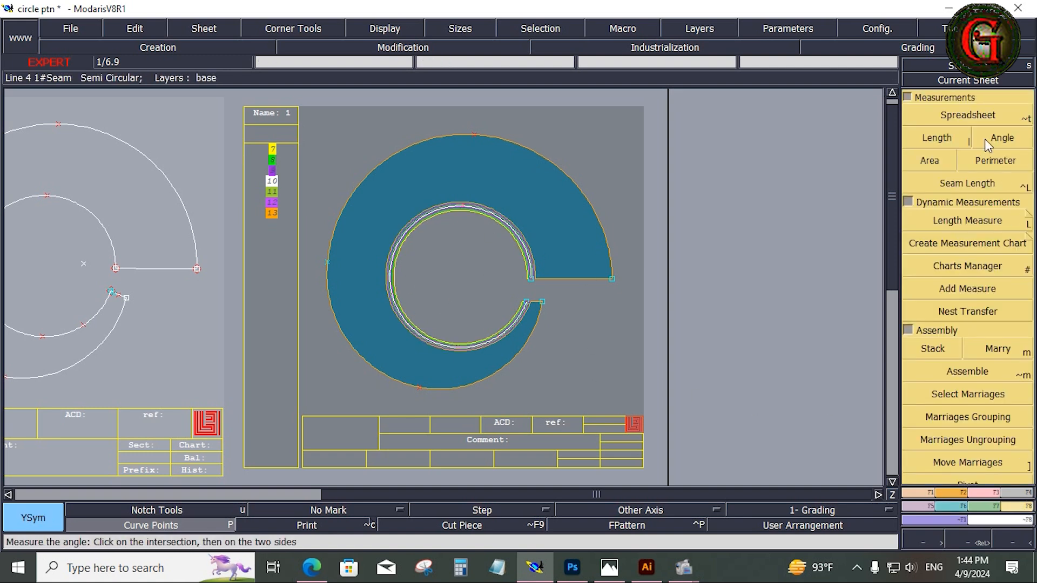
{"action": "left_click", "coordinate": [977, 121]}
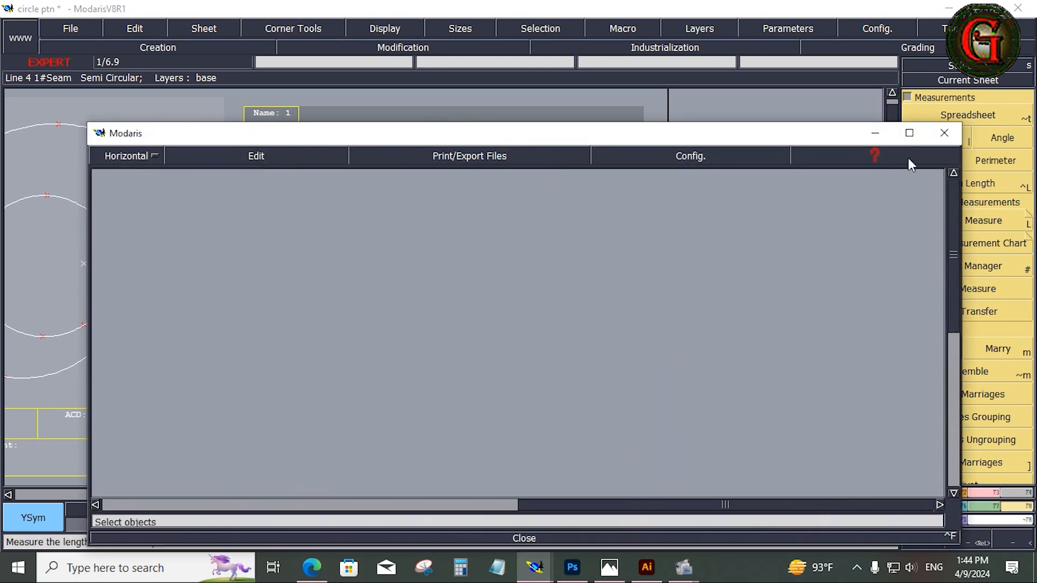
{"action": "left_click", "coordinate": [261, 158]}
{"action": "left_click", "coordinate": [217, 203]}
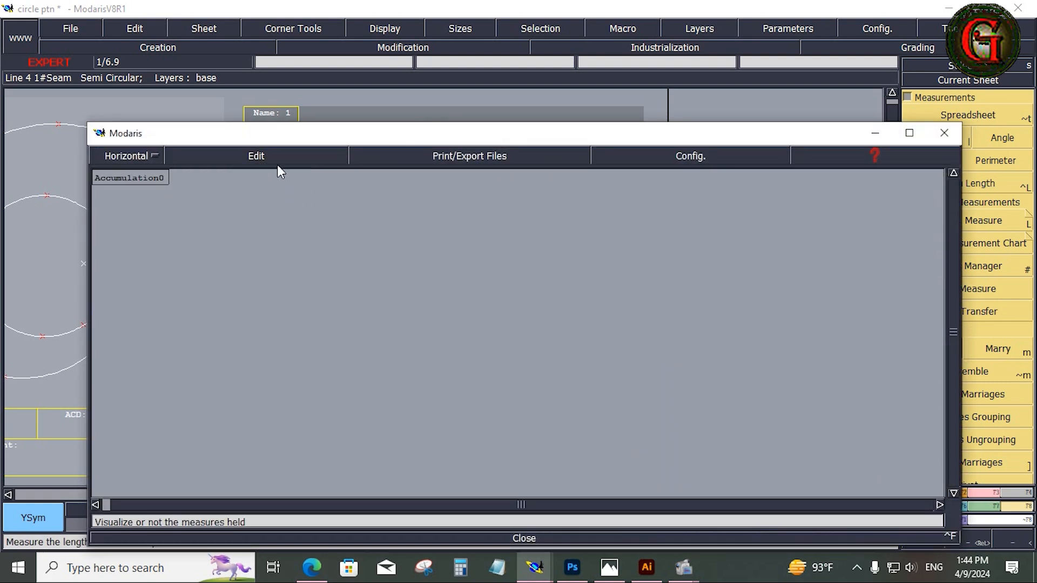
{"action": "left_click_drag", "start_coordinate": [314, 136], "coordinate": [287, 417]}
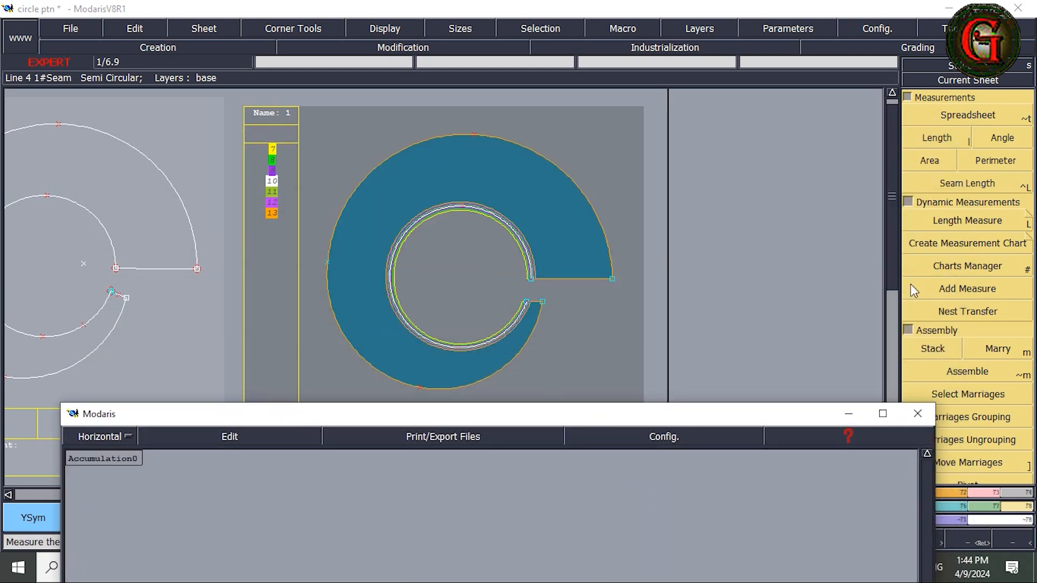
Step: Add the inner circle's length between its upper and lower end points to the measurement spreadsheet
{"action": "left_click", "coordinate": [949, 141]}
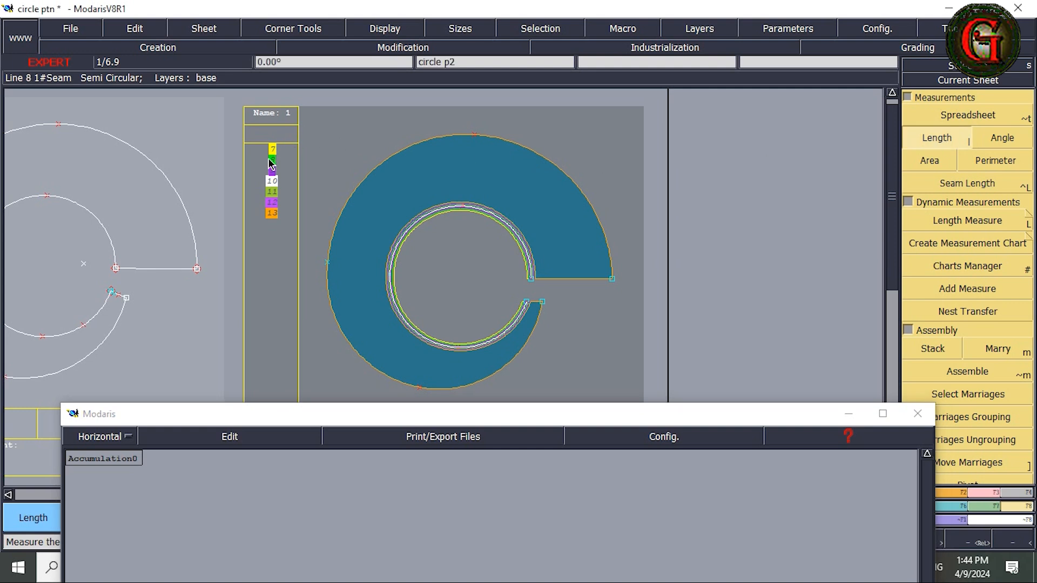
{"action": "left_click", "coordinate": [529, 284]}
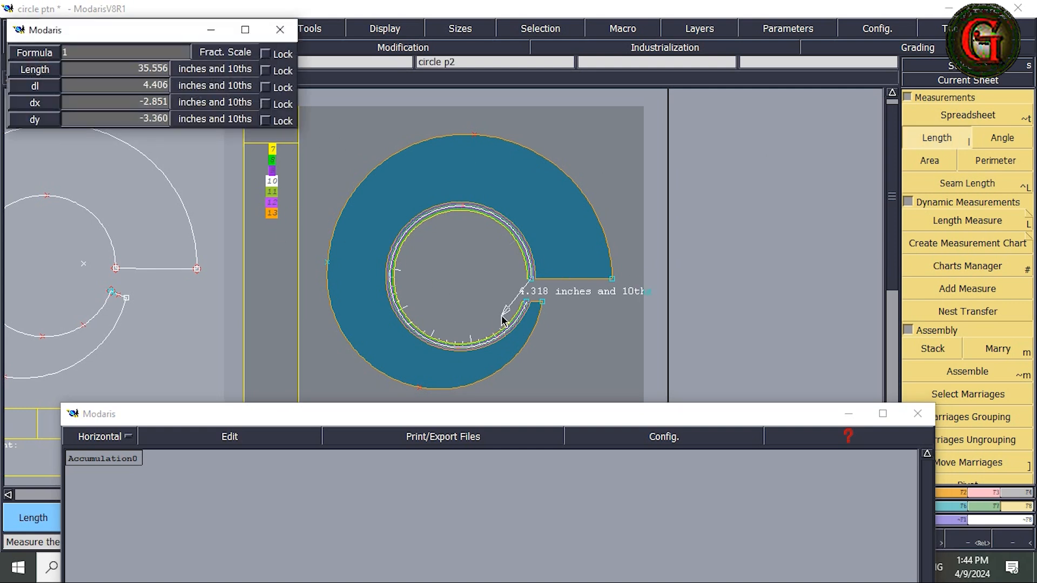
{"action": "left_click", "coordinate": [526, 301]}
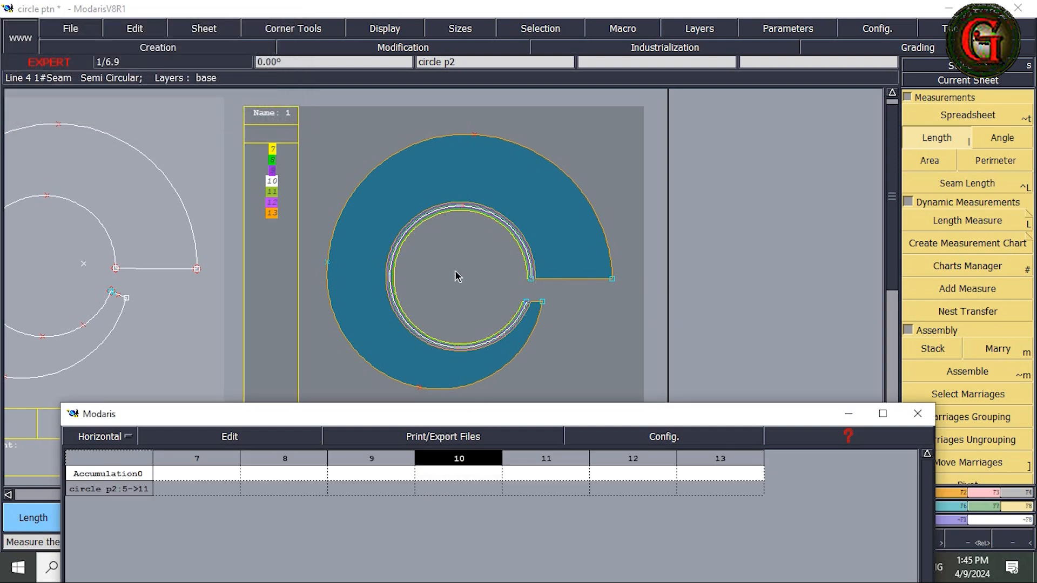
Step: Configure the measurement spreadsheet to show Length values for Seam only, and empty the table
{"action": "left_click_drag", "start_coordinate": [488, 412], "coordinate": [451, 192]}
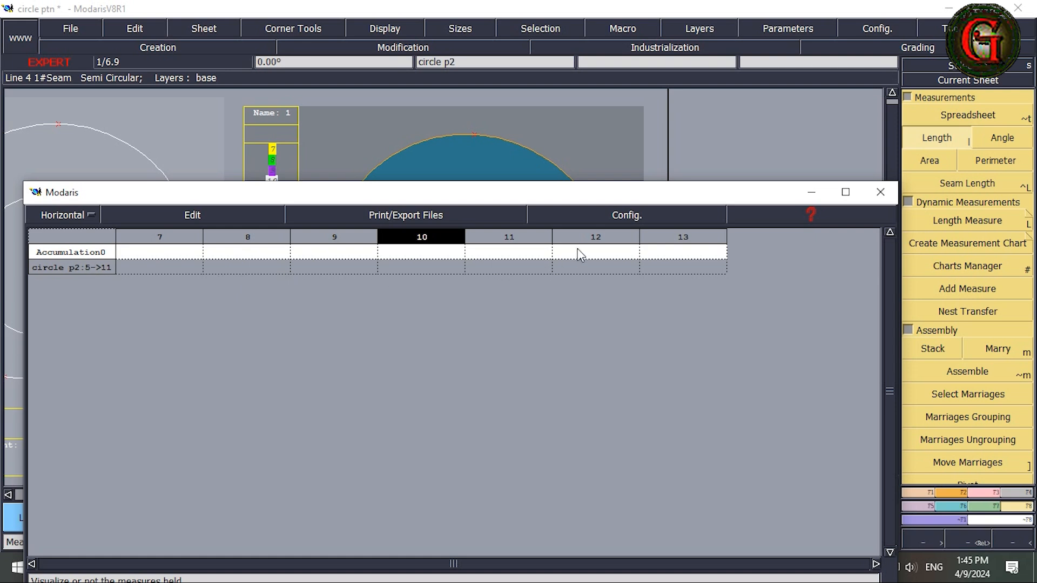
{"action": "left_click", "coordinate": [631, 218]}
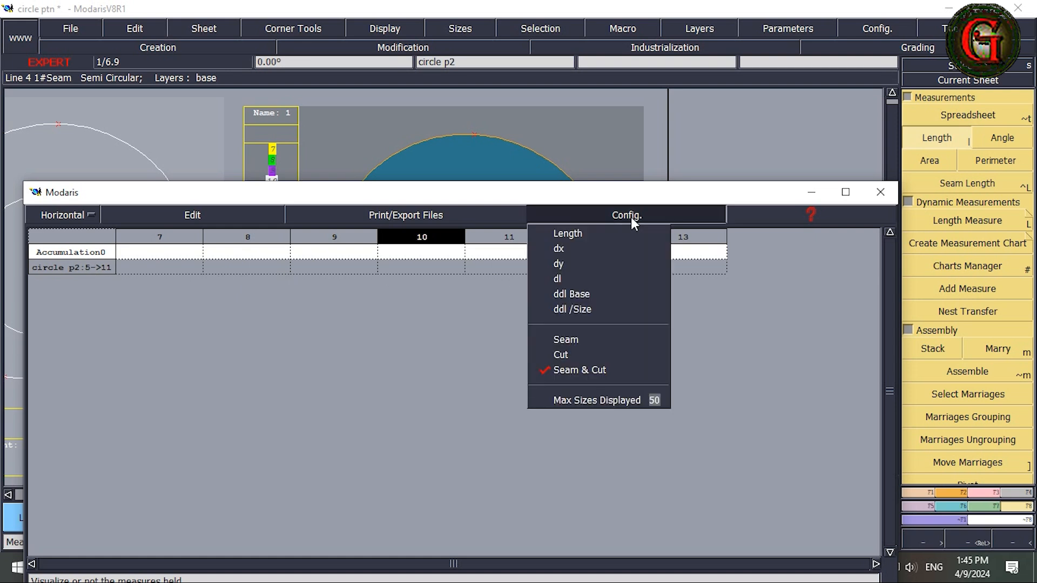
{"action": "left_click", "coordinate": [574, 231]}
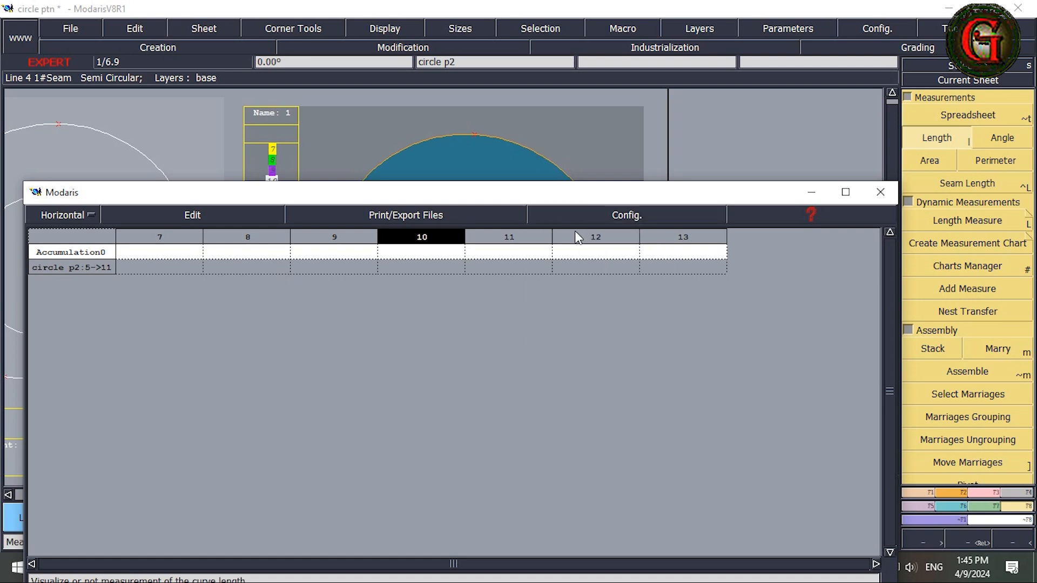
{"action": "left_click", "coordinate": [640, 215]}
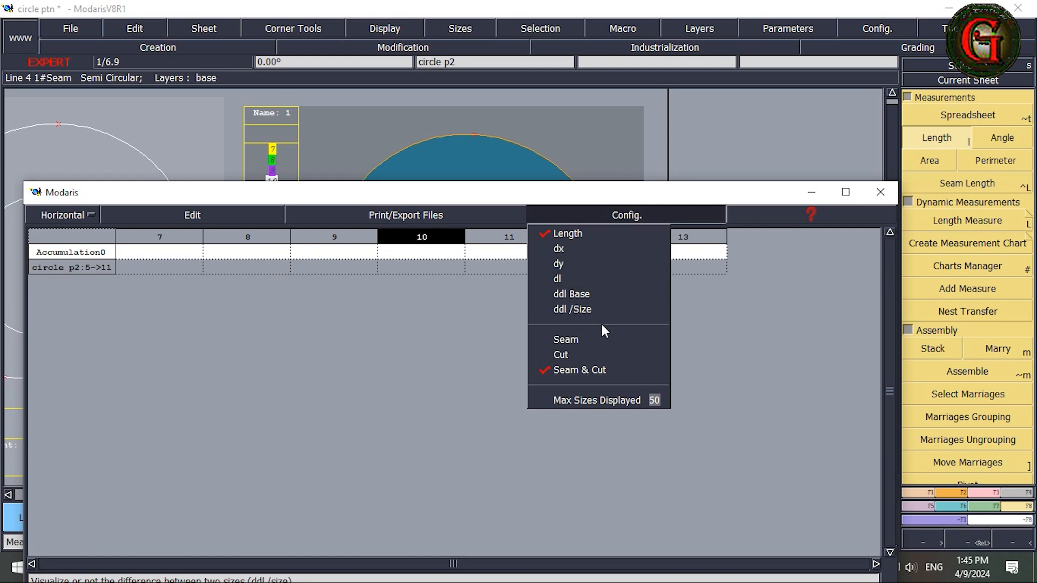
{"action": "left_click", "coordinate": [559, 336]}
{"action": "left_click", "coordinate": [626, 216]}
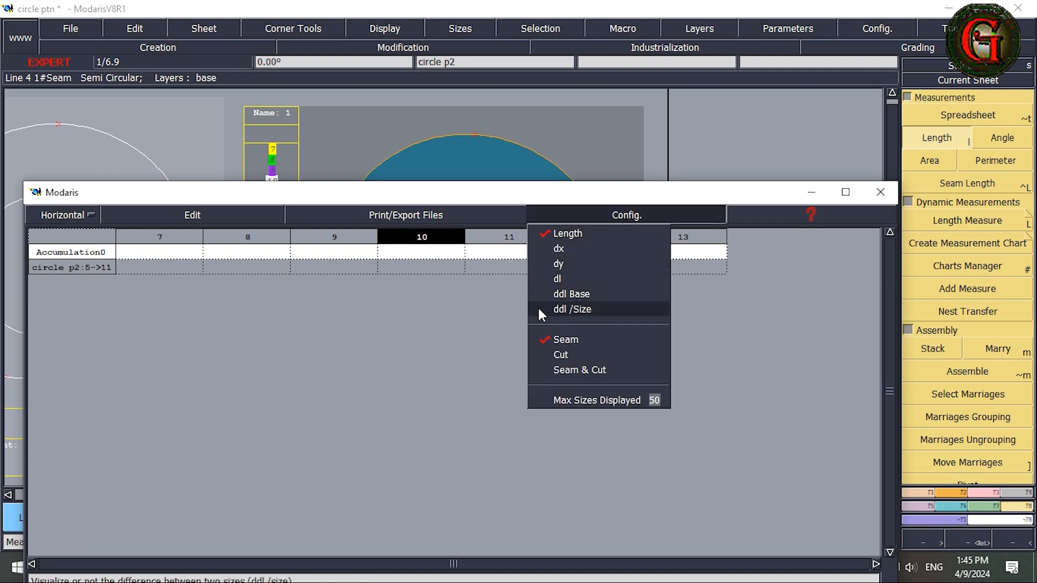
{"action": "left_click", "coordinate": [597, 435]}
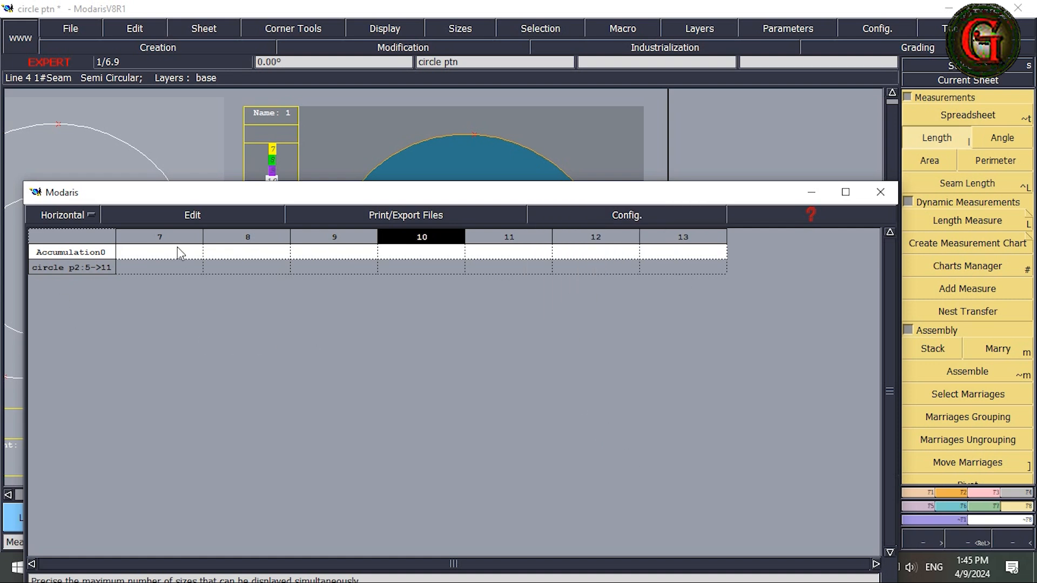
{"action": "left_click", "coordinate": [231, 216]}
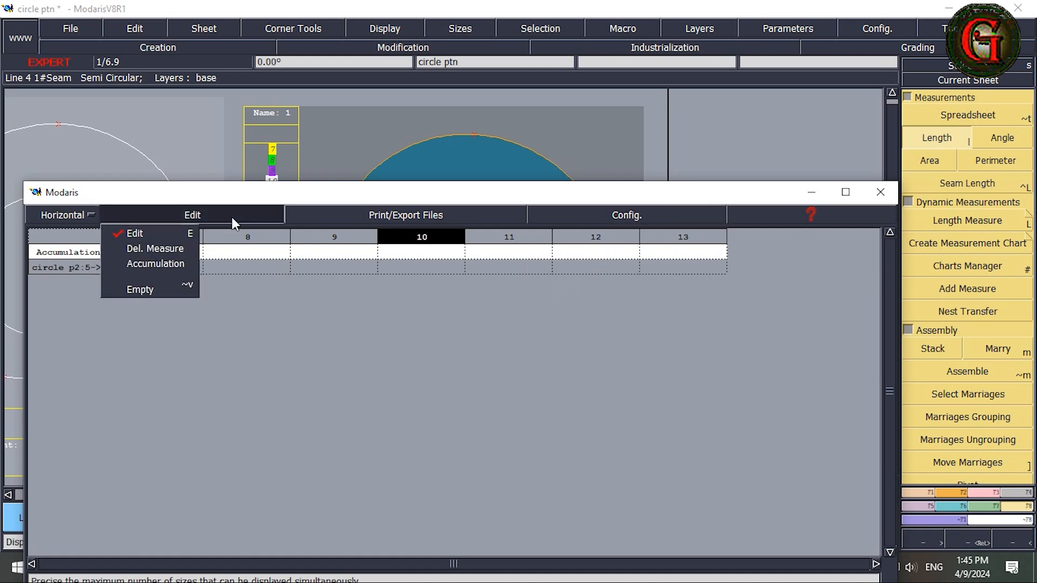
{"action": "left_click", "coordinate": [147, 291]}
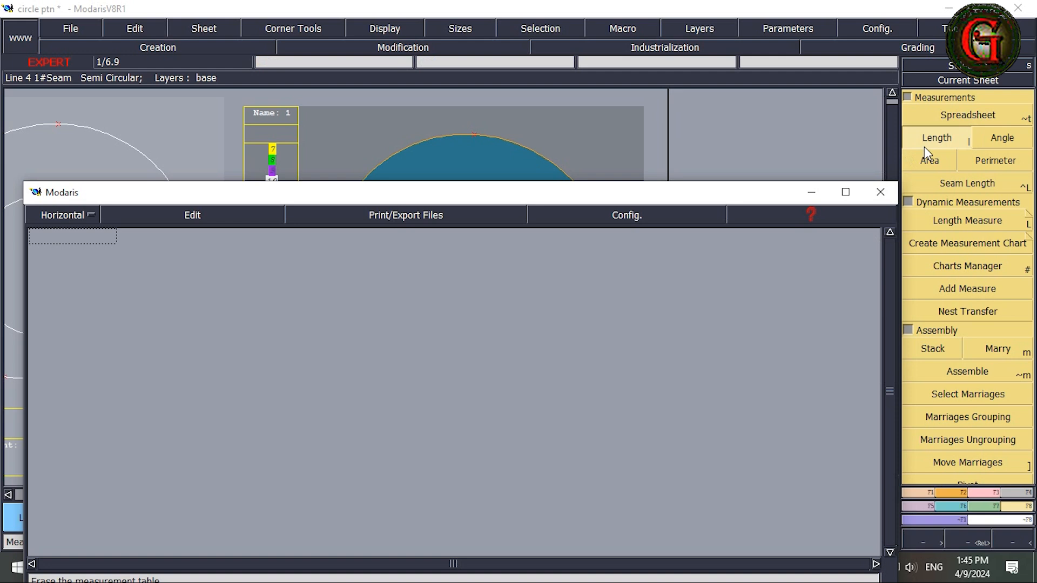
Step: Measure the inner circle's length between its upper and lower end points, with the measurement spreadsheet moved clear of the piece
{"action": "left_click", "coordinate": [936, 139]}
{"action": "left_click", "coordinate": [420, 197]}
{"action": "left_click_drag", "start_coordinate": [469, 202], "coordinate": [458, 465]}
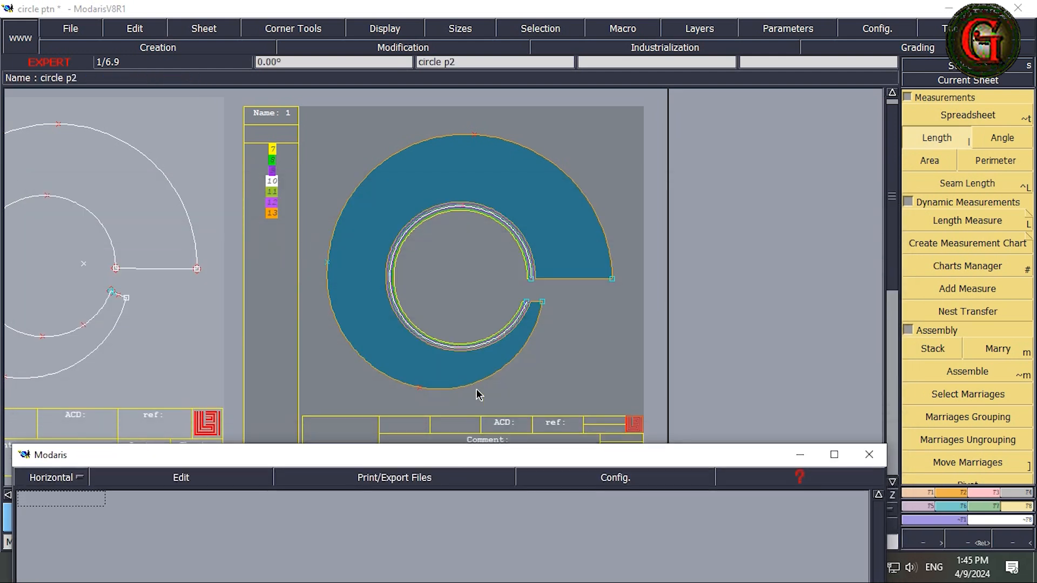
{"action": "left_click", "coordinate": [533, 282]}
{"action": "left_click", "coordinate": [543, 301]}
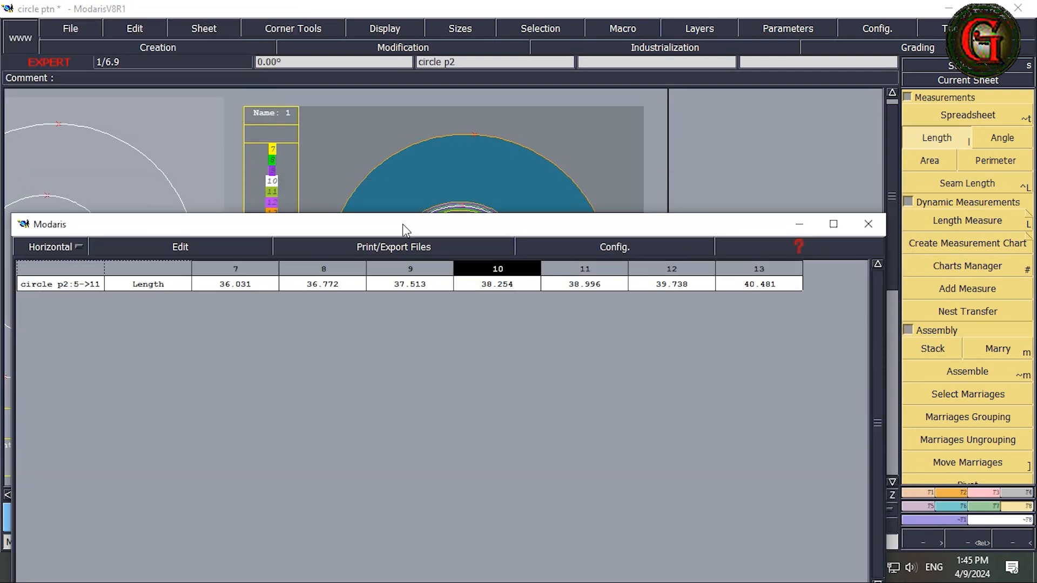
Step: Lay out the measurement table vertically with Length, dl and ddl /size values, and position its window below the inner circle
{"action": "left_click", "coordinate": [79, 247]}
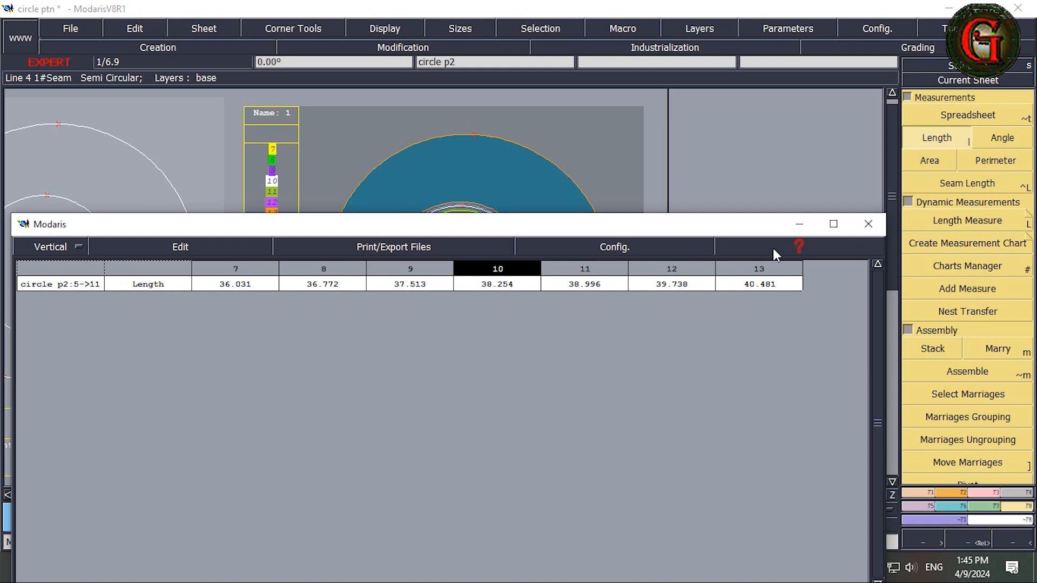
{"action": "left_click", "coordinate": [217, 249]}
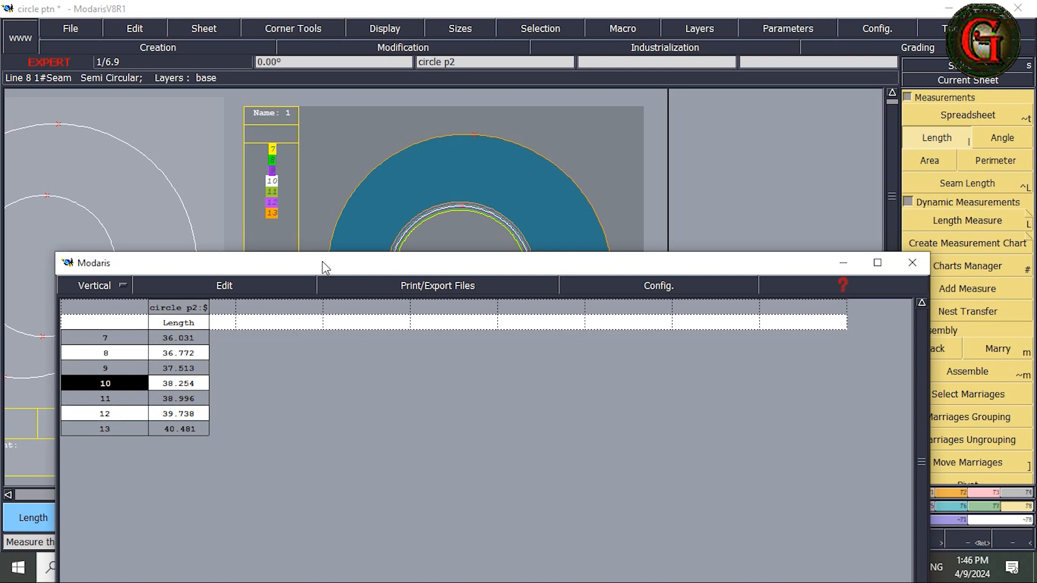
{"action": "left_click_drag", "start_coordinate": [322, 269], "coordinate": [326, 374]}
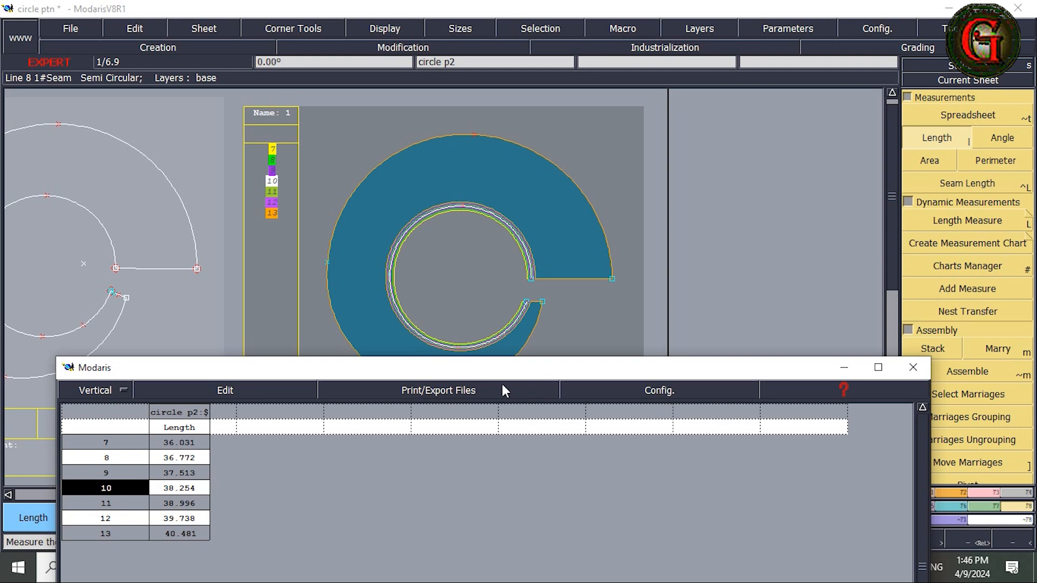
{"action": "left_click_drag", "start_coordinate": [515, 374], "coordinate": [494, 403]}
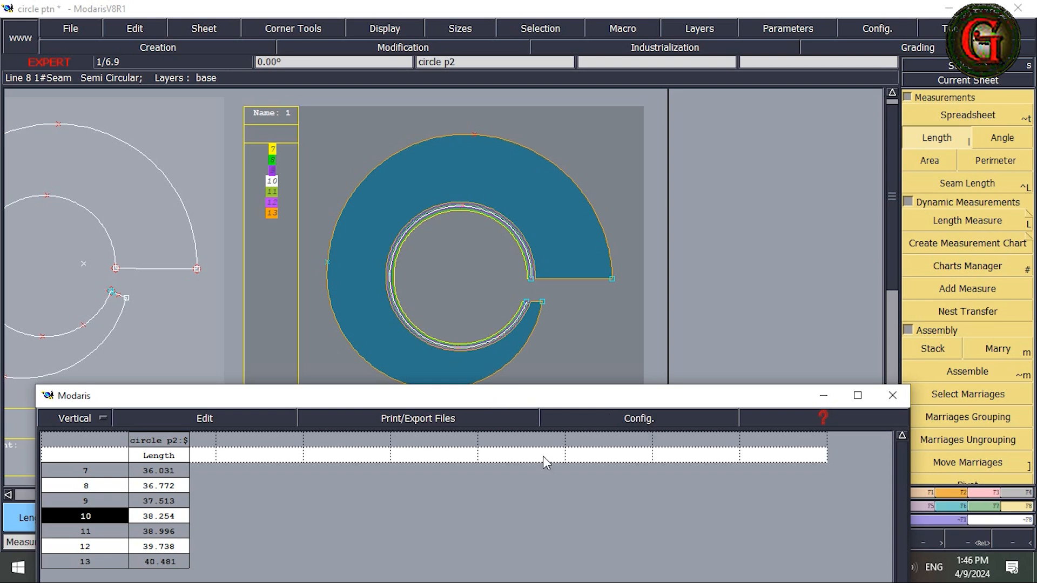
{"action": "left_click", "coordinate": [133, 268]}
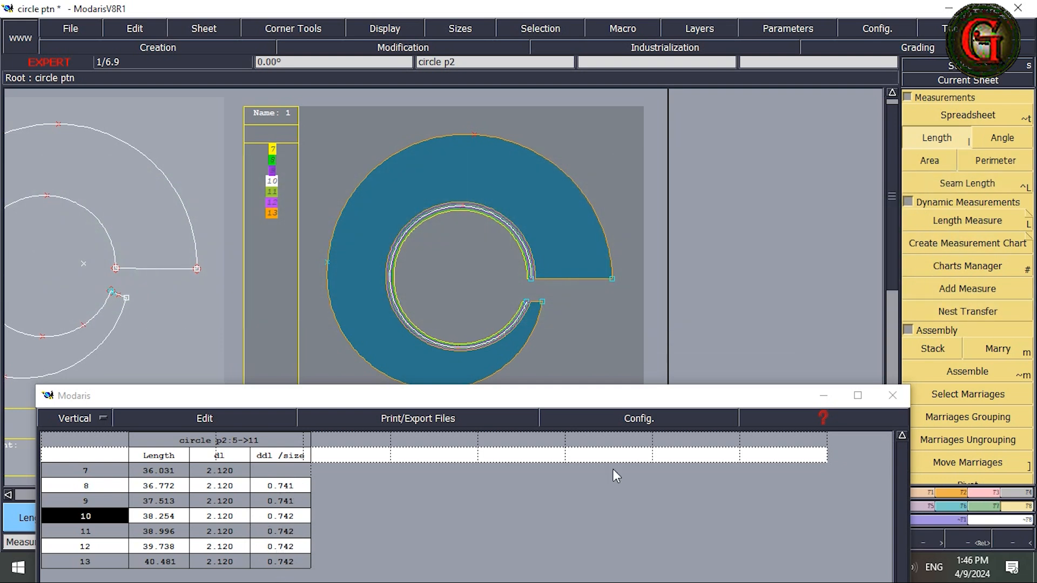
Step: Set the ddx grading of the inner circle's upper end point to 0.15 for every size interval
{"action": "left_click", "coordinate": [954, 505]}
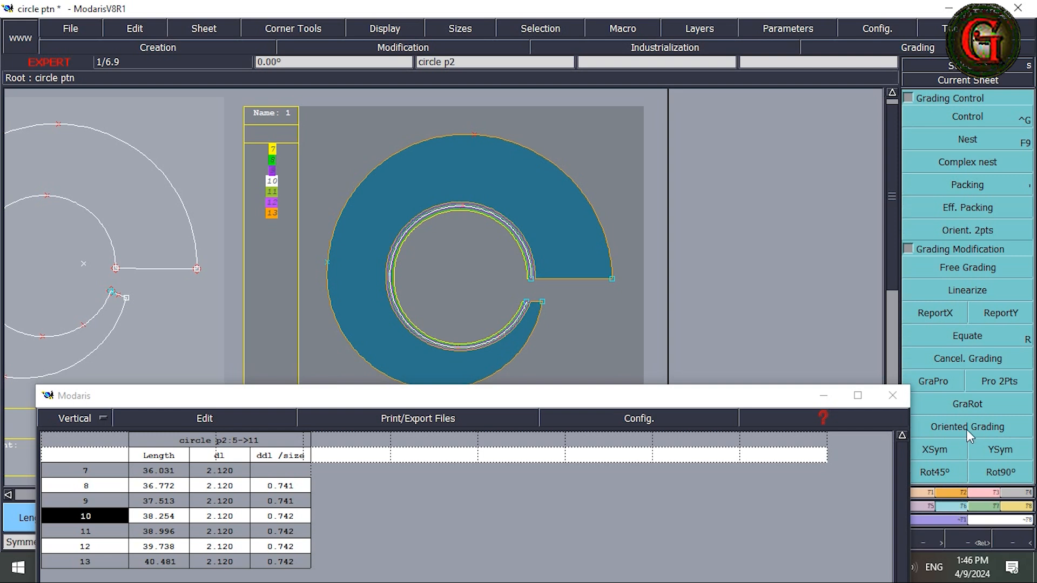
{"action": "left_click", "coordinate": [974, 118]}
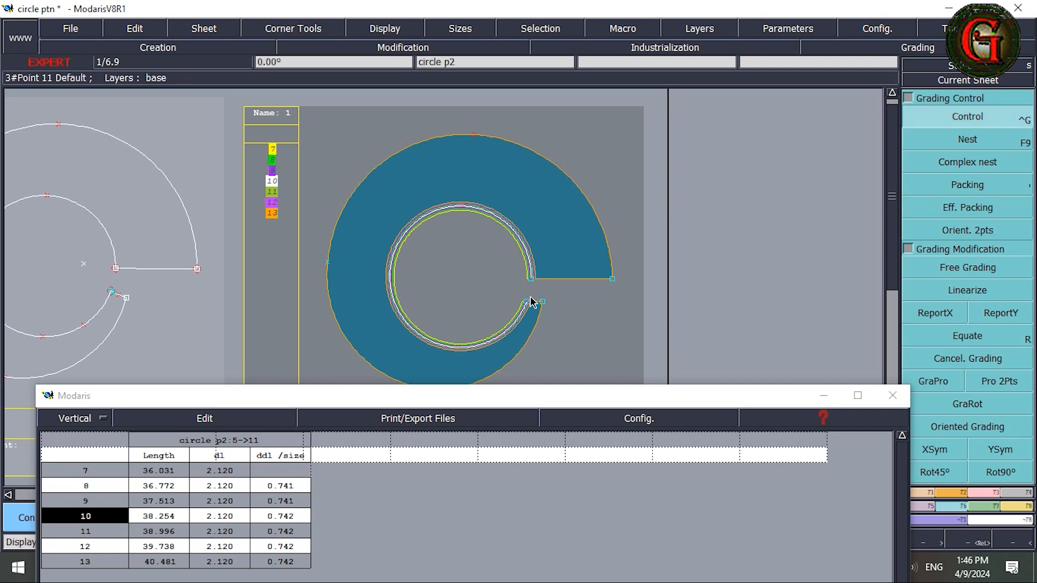
{"action": "left_click", "coordinate": [531, 279]}
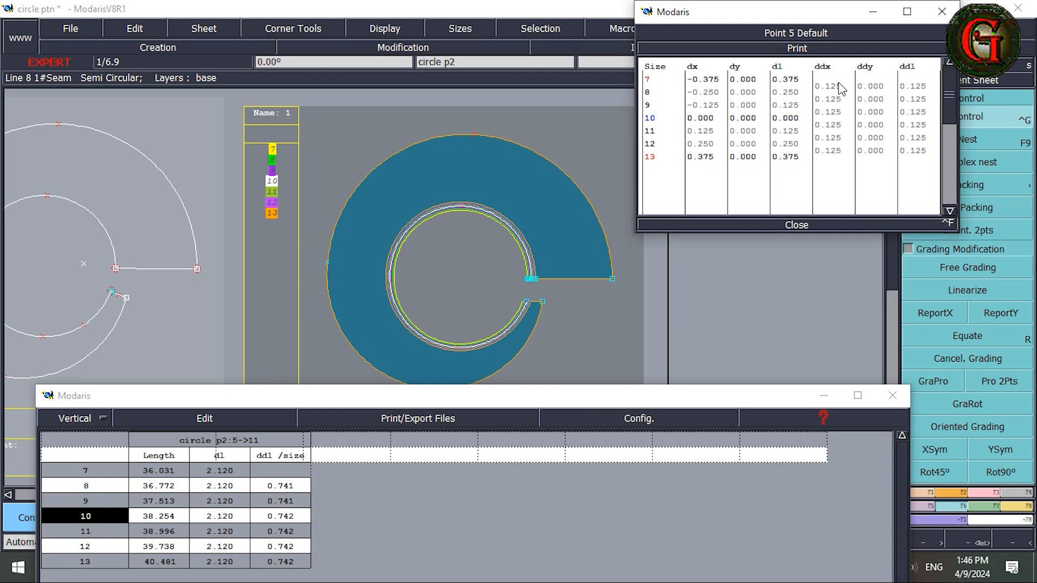
{"action": "left_click_drag", "start_coordinate": [843, 86], "coordinate": [840, 152]}
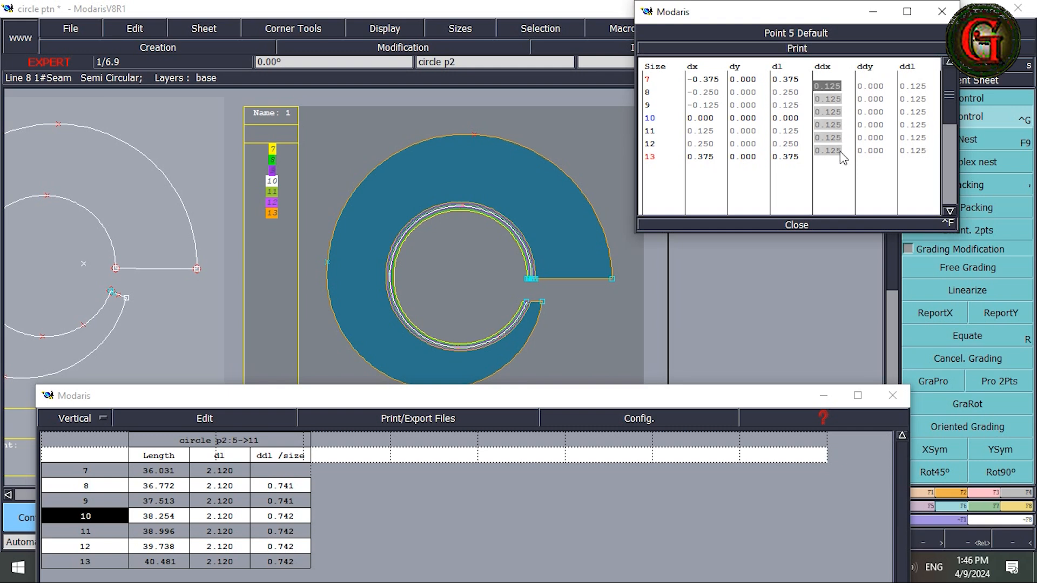
{"action": "type", "text": ".15"}
{"action": "key", "text": "Return"}
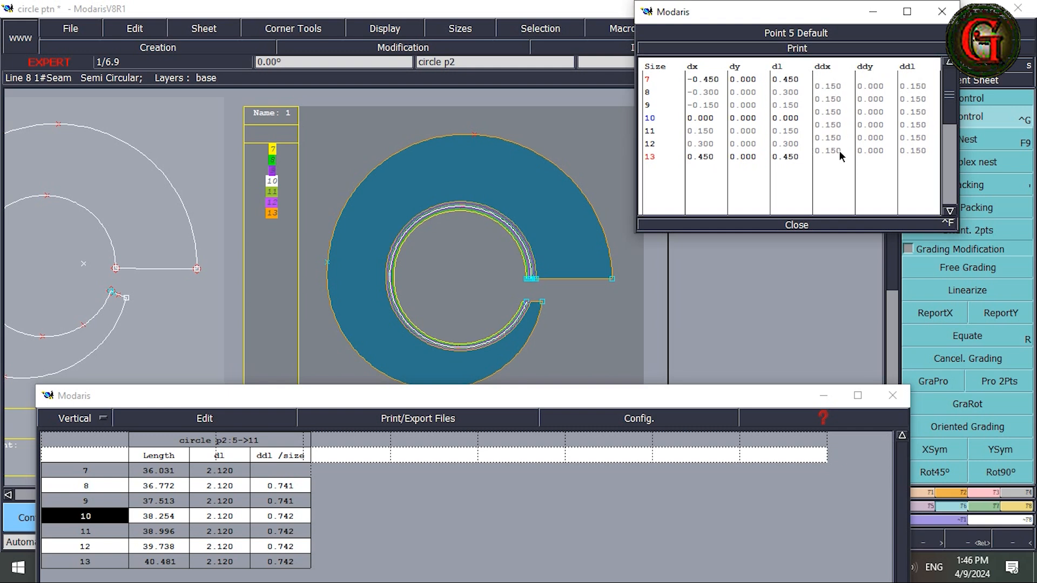
{"action": "left_click", "coordinate": [798, 226]}
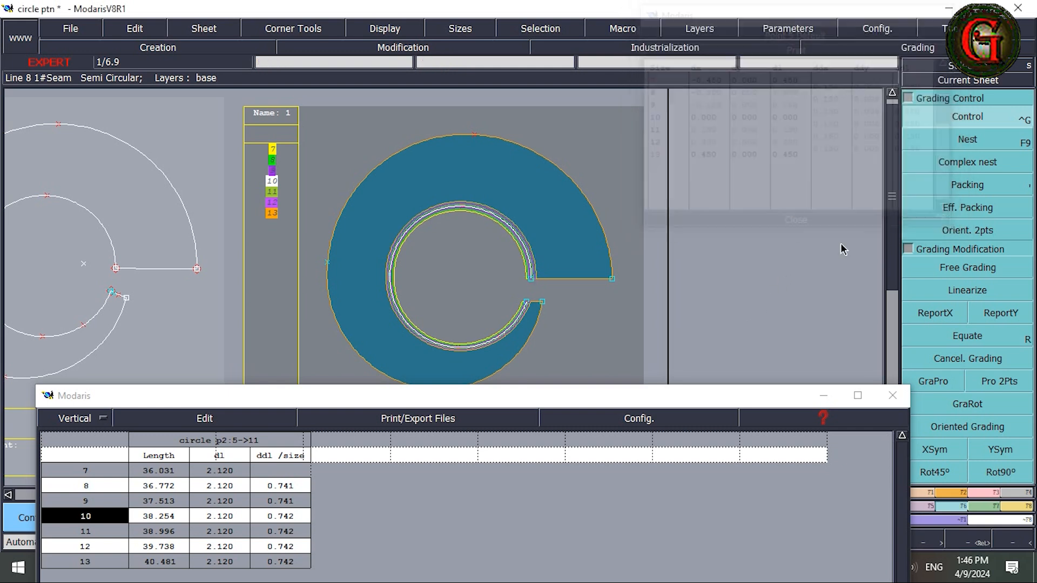
Step: Copy the upper inner end point's X grading to the leftmost inner point, reversed with YSym, and to the lower inner end point
{"action": "left_click", "coordinate": [935, 311]}
{"action": "left_click", "coordinate": [533, 280]}
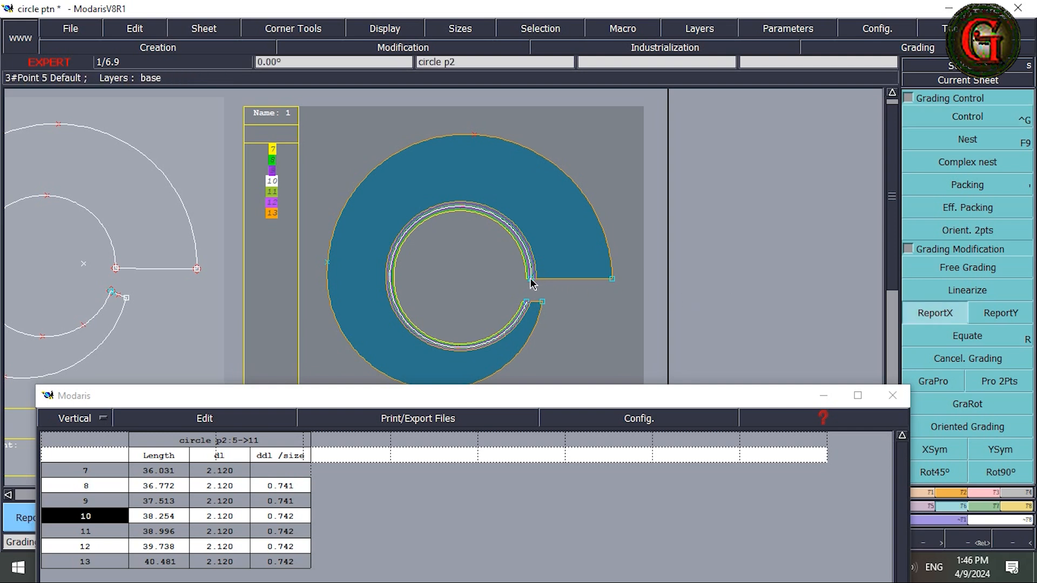
{"action": "left_click", "coordinate": [391, 280]}
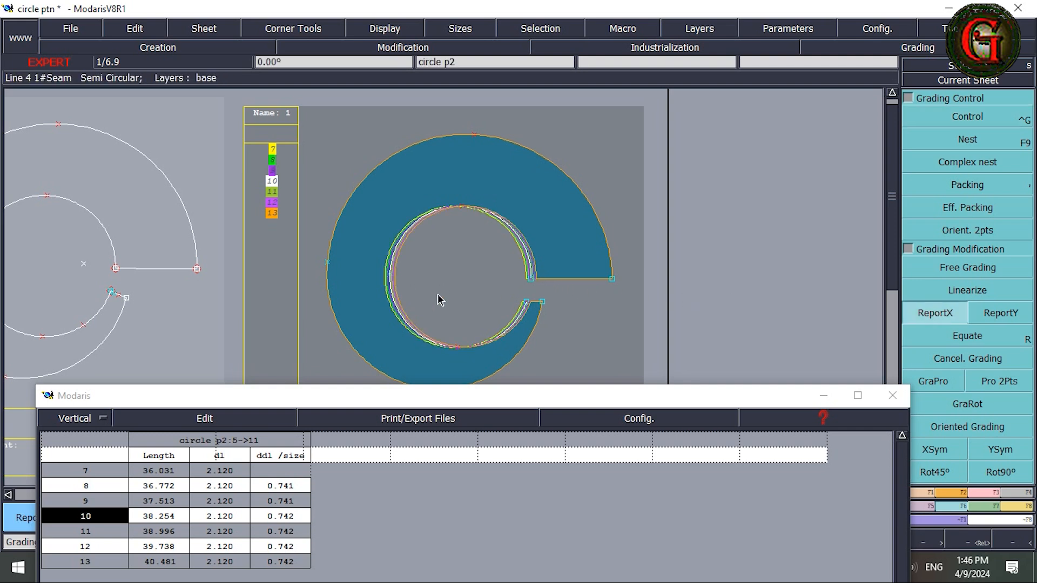
{"action": "left_click", "coordinate": [1016, 384]}
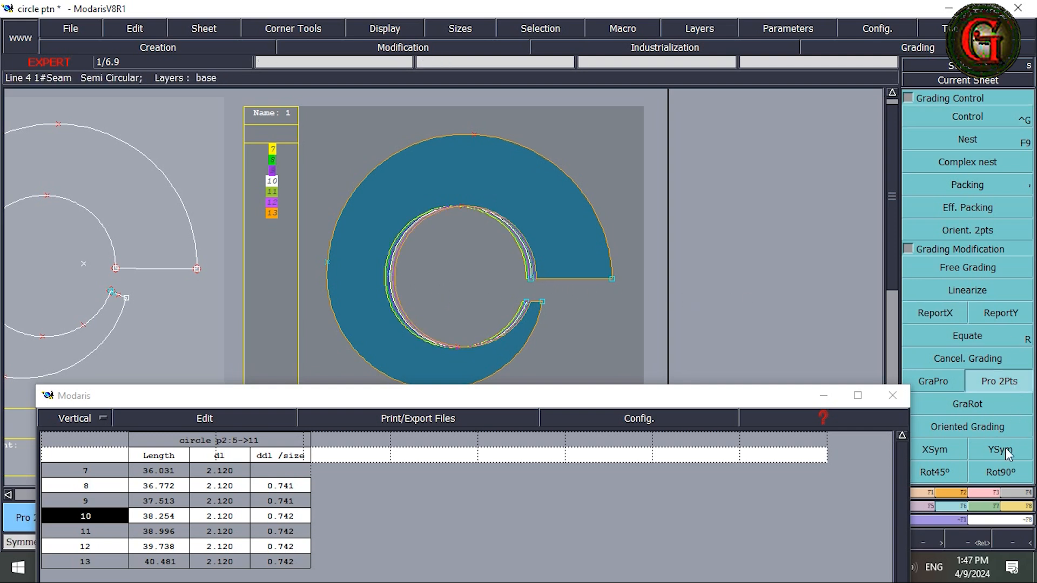
{"action": "left_click", "coordinate": [1007, 451]}
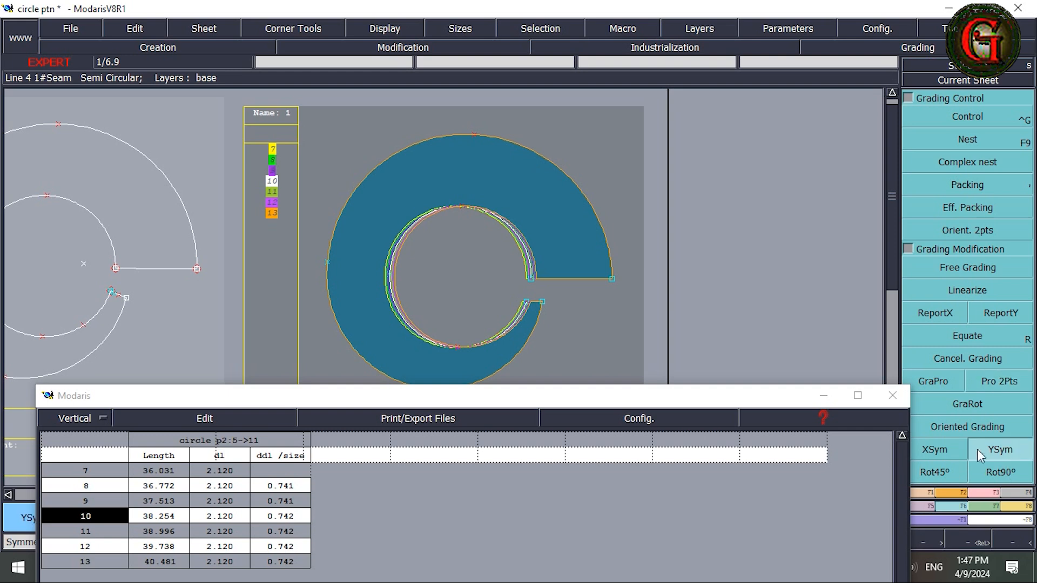
{"action": "left_click", "coordinate": [389, 281]}
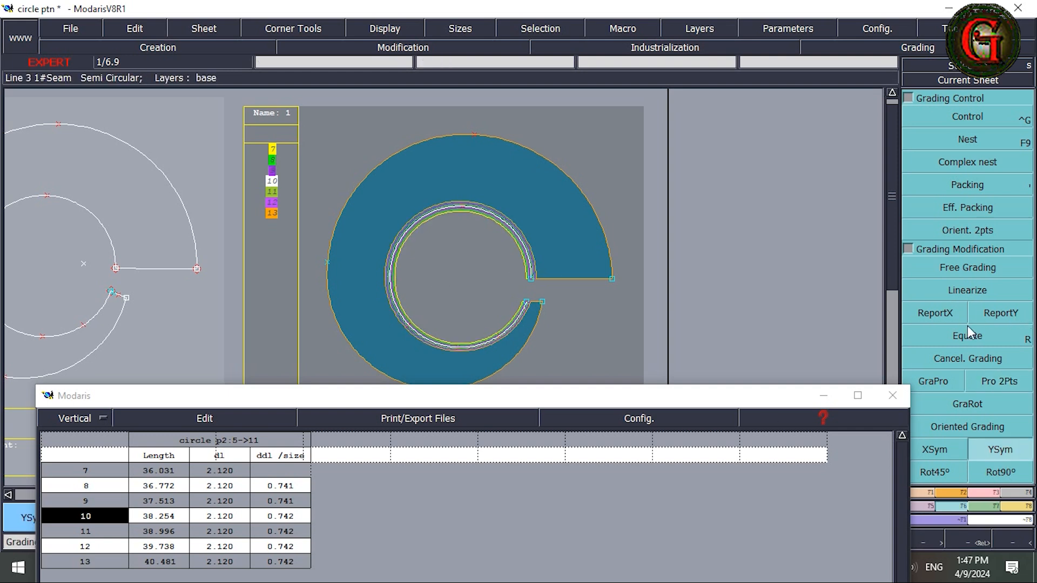
{"action": "left_click", "coordinate": [953, 318]}
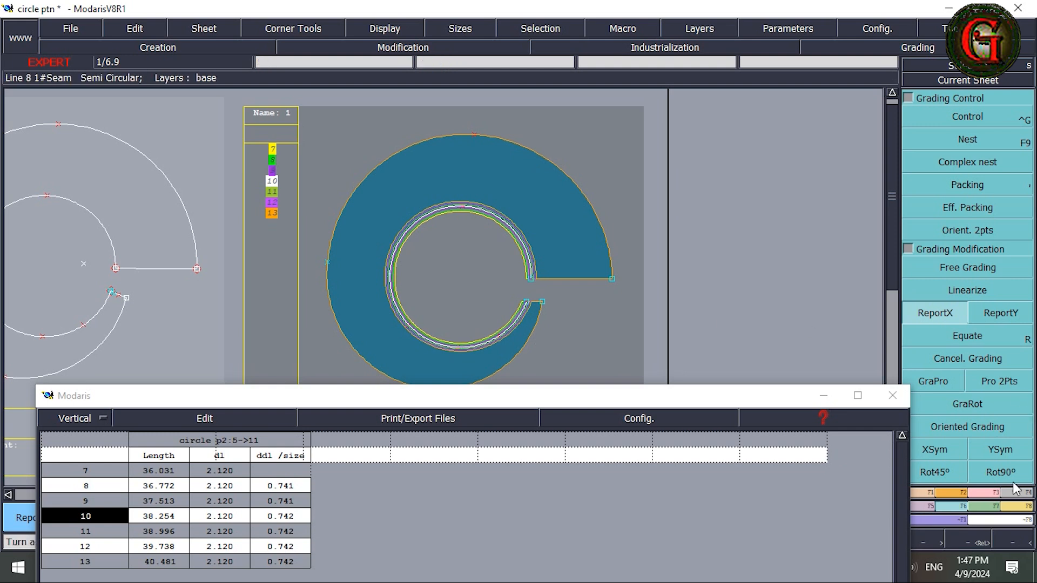
Step: Update the inner circle's length measurement in the spreadsheet and move its window clear of the whole piece
{"action": "left_click", "coordinate": [1015, 505]}
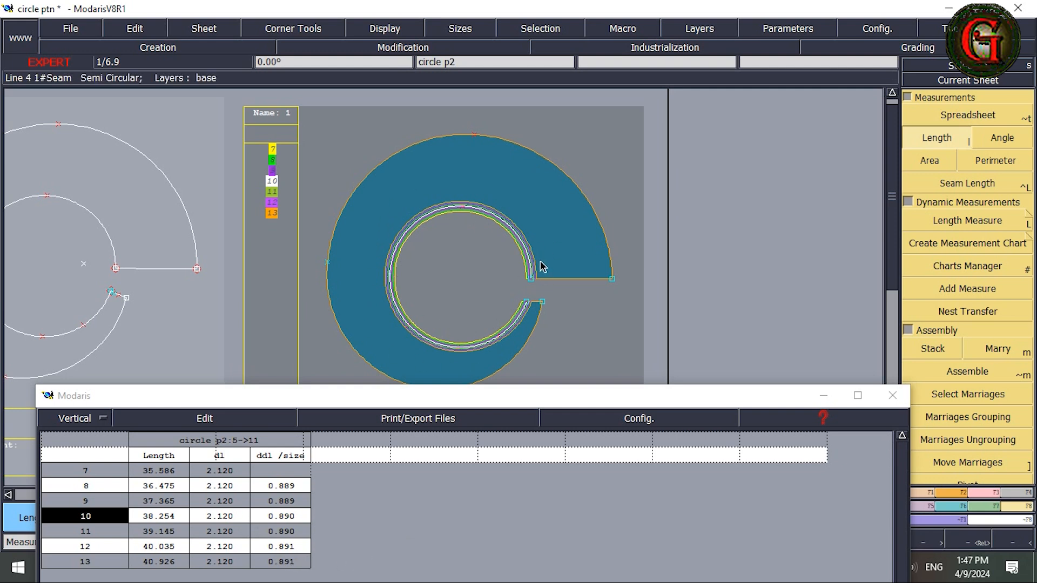
{"action": "left_click", "coordinate": [526, 394]}
{"action": "mouse_move", "coordinate": [523, 415]}
{"action": "left_mouse_down"}
{"action": "mouse_move", "coordinate": [518, 403]}
{"action": "mouse_move", "coordinate": [519, 428]}
{"action": "left_mouse_up"}
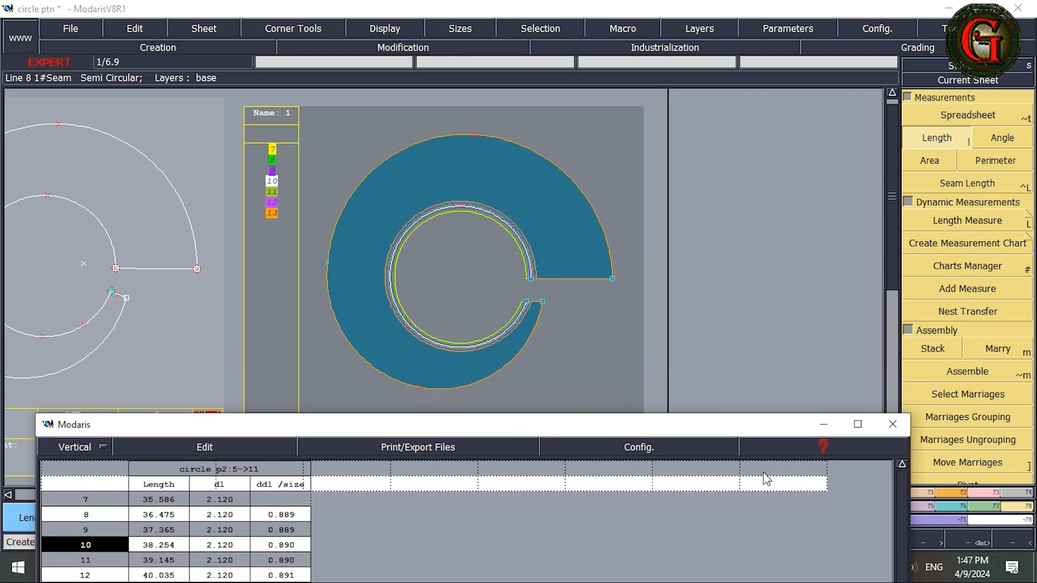
{"action": "left_click_drag", "start_coordinate": [717, 433], "coordinate": [608, 433]}
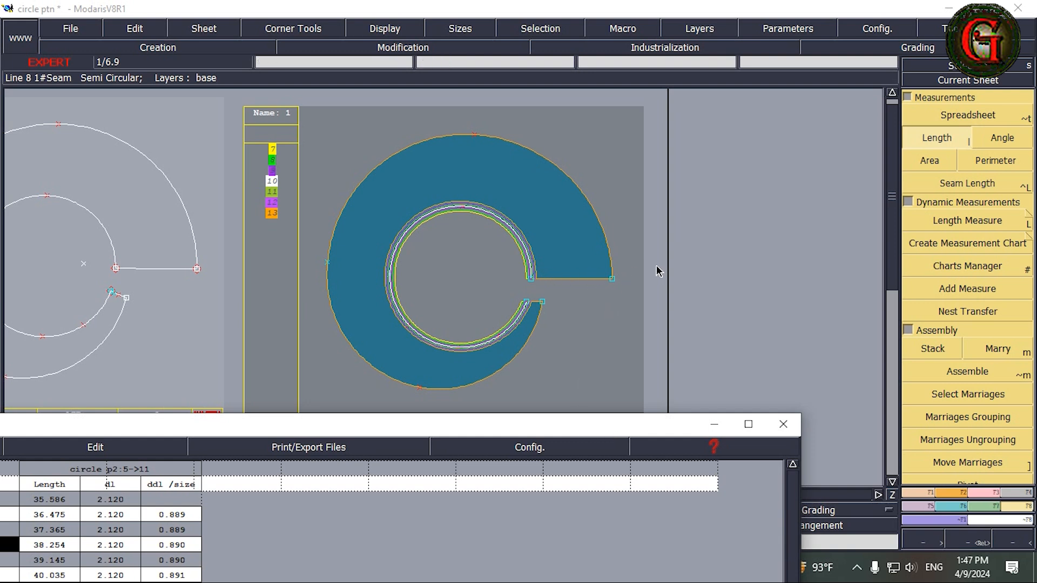
Step: Select the end points of the lower short edge and pack the nested sizes on the lower inner end point
{"action": "left_click_drag", "start_coordinate": [499, 284], "coordinate": [557, 322]}
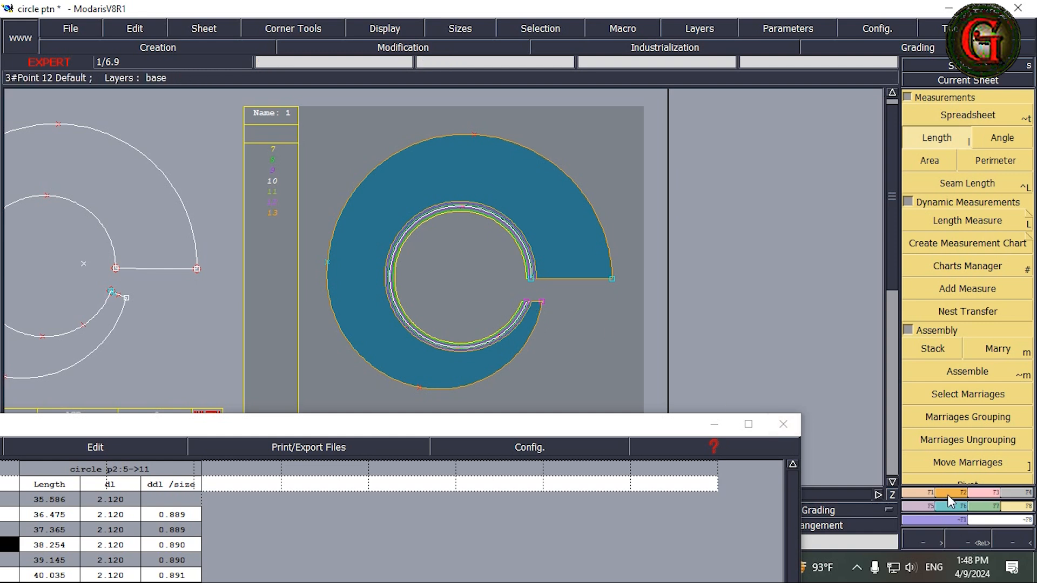
{"action": "left_click", "coordinate": [959, 506]}
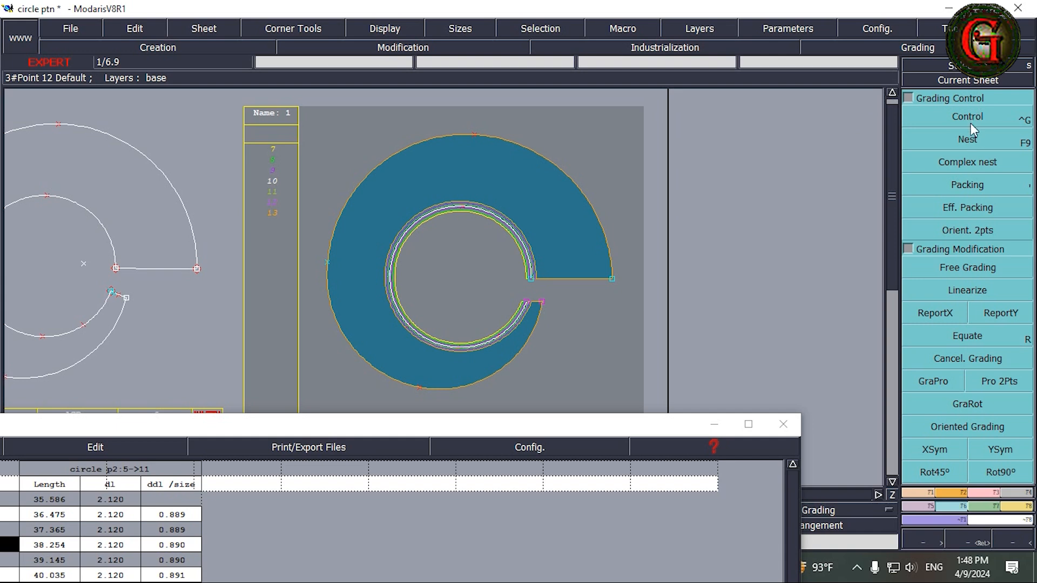
{"action": "left_click", "coordinate": [961, 184]}
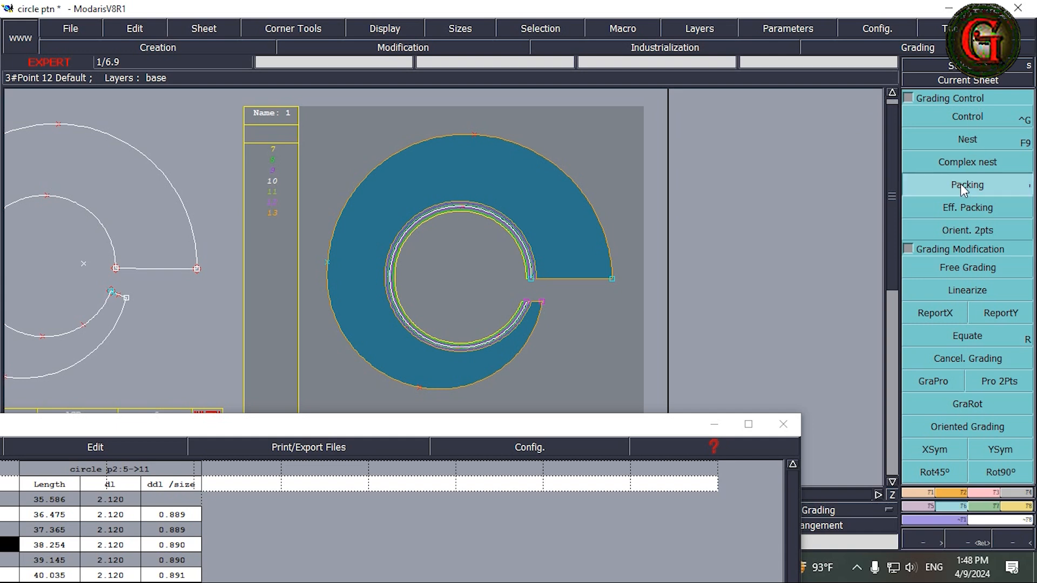
{"action": "left_click", "coordinate": [528, 305]}
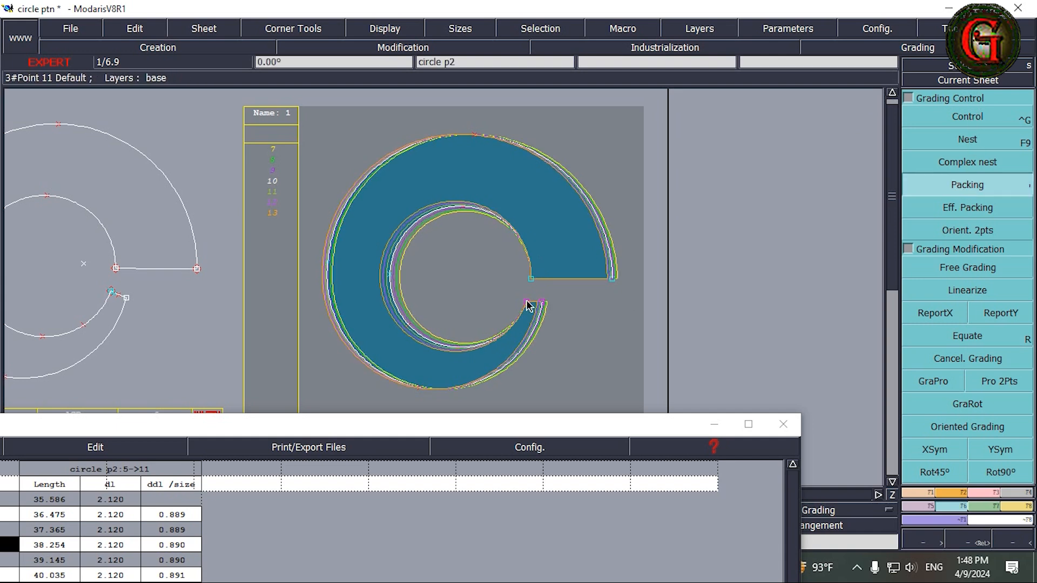
Step: Set the ddx grading of the outer curve's lower end point to 0.125 for every size interval
{"action": "left_click", "coordinate": [966, 116]}
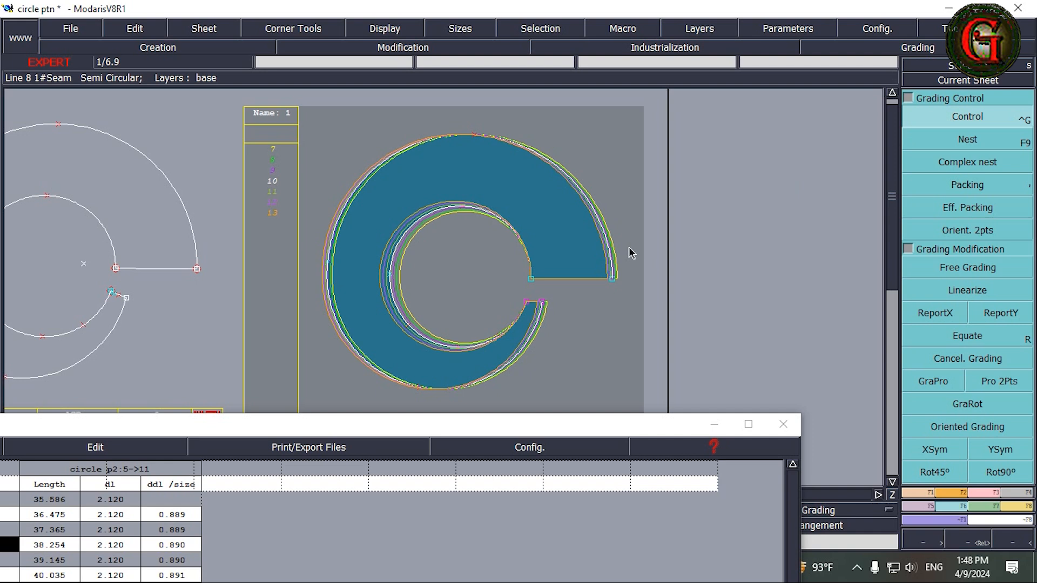
{"action": "left_click", "coordinate": [542, 305]}
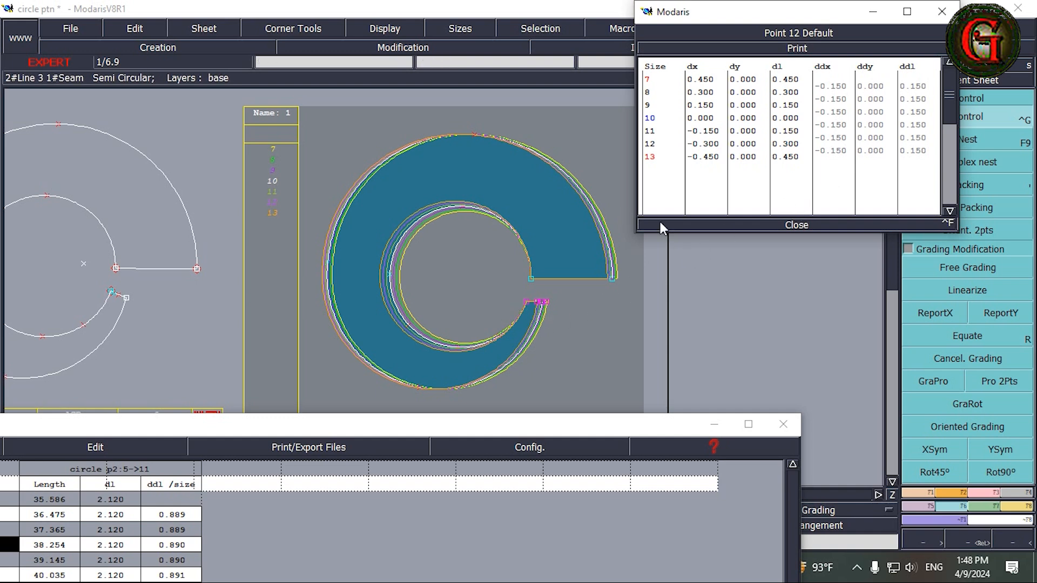
{"action": "left_click_drag", "start_coordinate": [830, 107], "coordinate": [831, 153]}
{"action": "type", "text": "."}
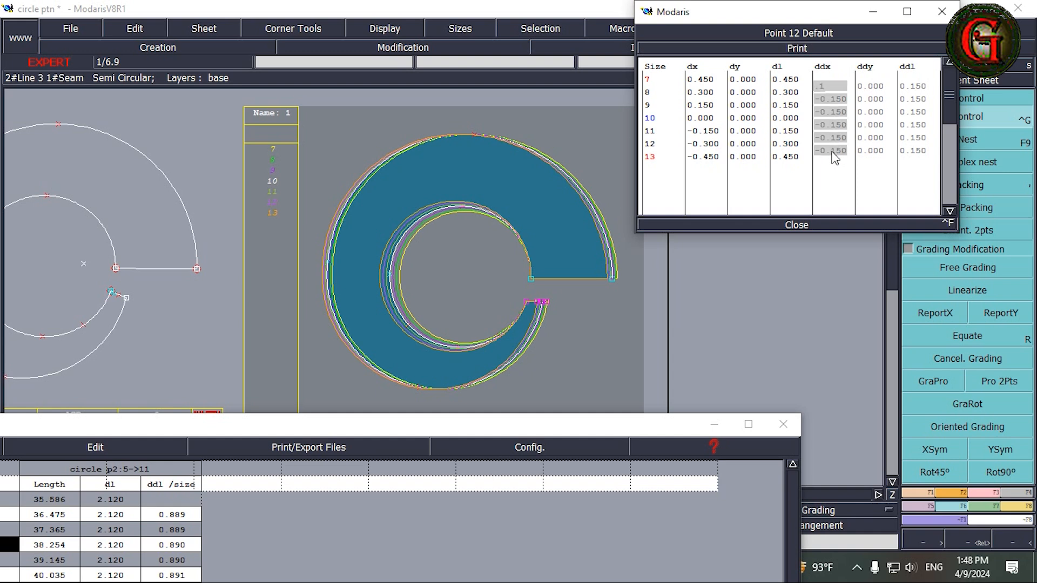
{"action": "type", "text": "125"}
{"action": "key", "text": "Return"}
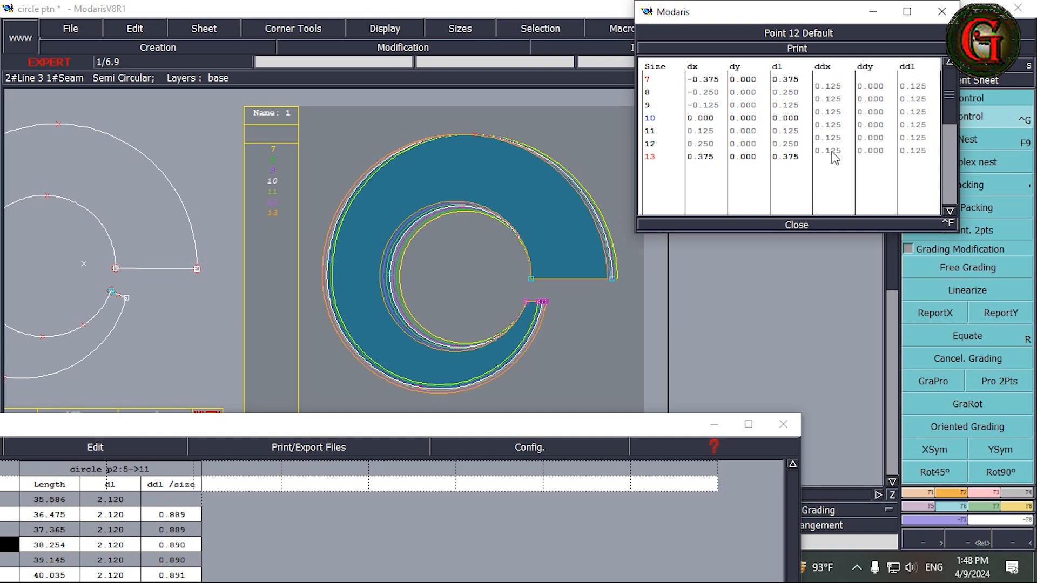
{"action": "left_click", "coordinate": [791, 226]}
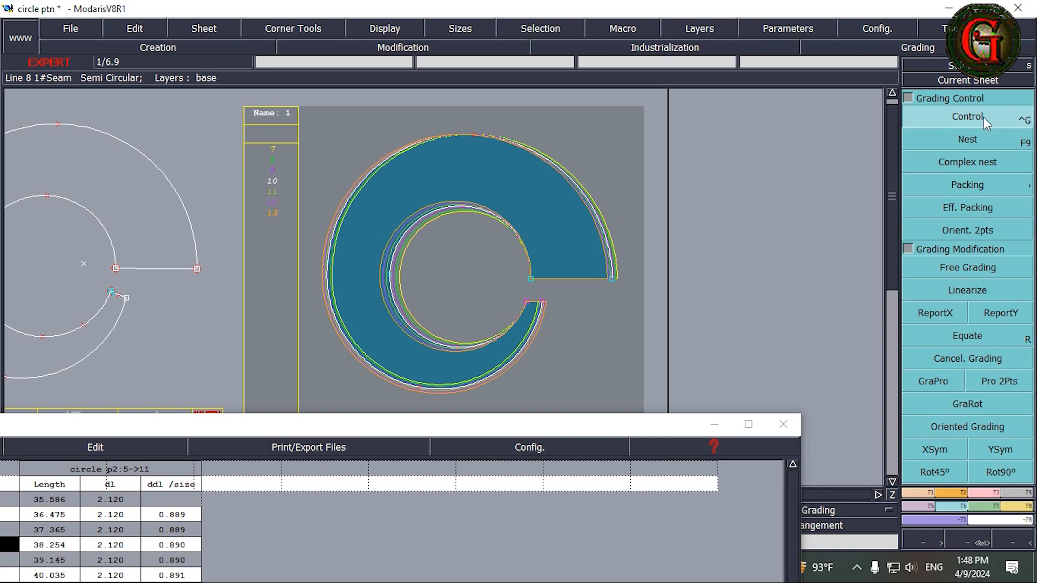
Step: Set the ddx grading of the outer curve's upper end point to 0.25 for every size interval
{"action": "left_click", "coordinate": [614, 281]}
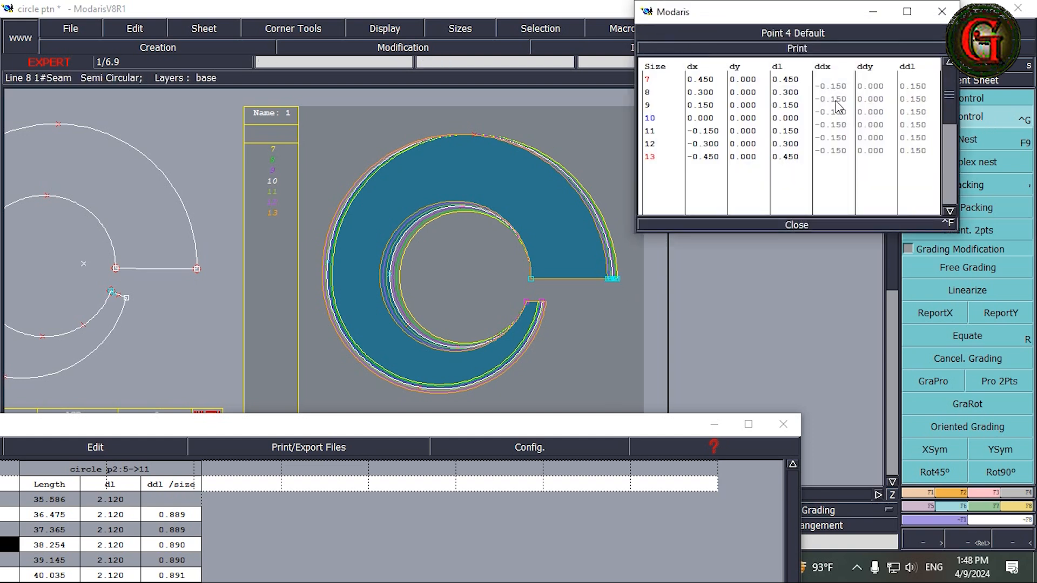
{"action": "left_click_drag", "start_coordinate": [846, 88], "coordinate": [847, 154]}
{"action": "type", "text": ".25"}
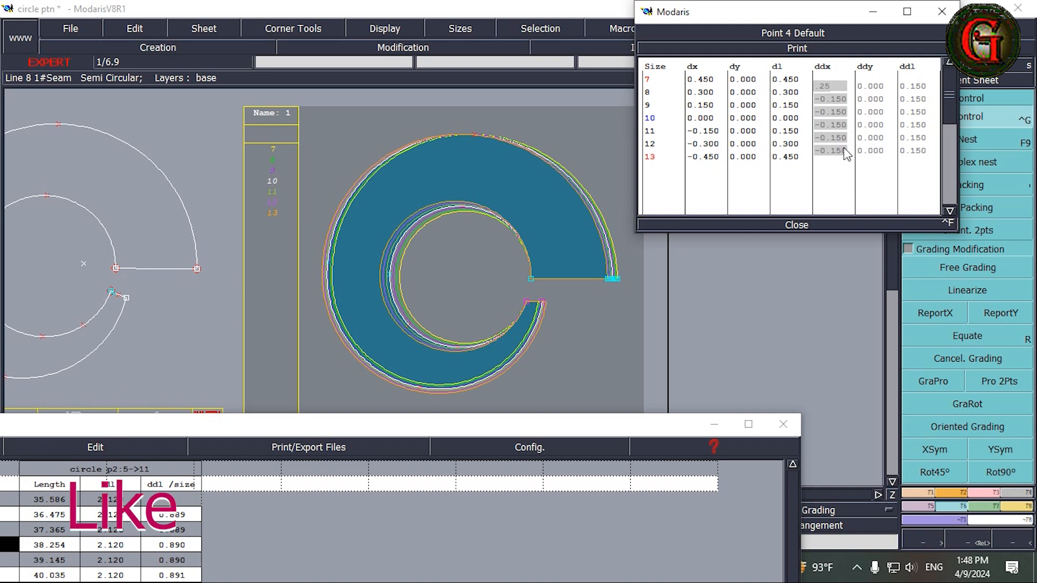
{"action": "key", "text": "Return"}
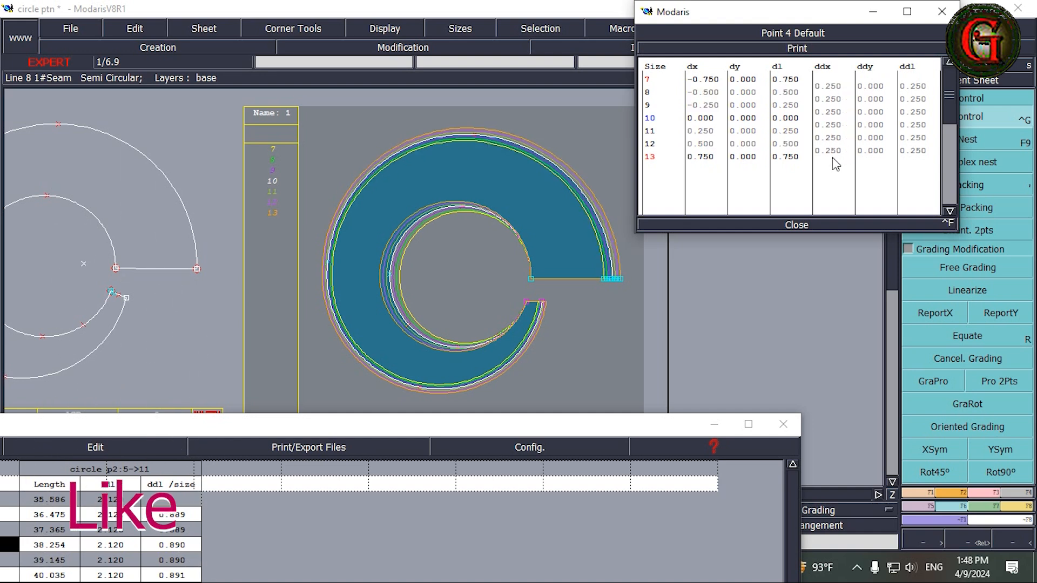
{"action": "left_click", "coordinate": [797, 224]}
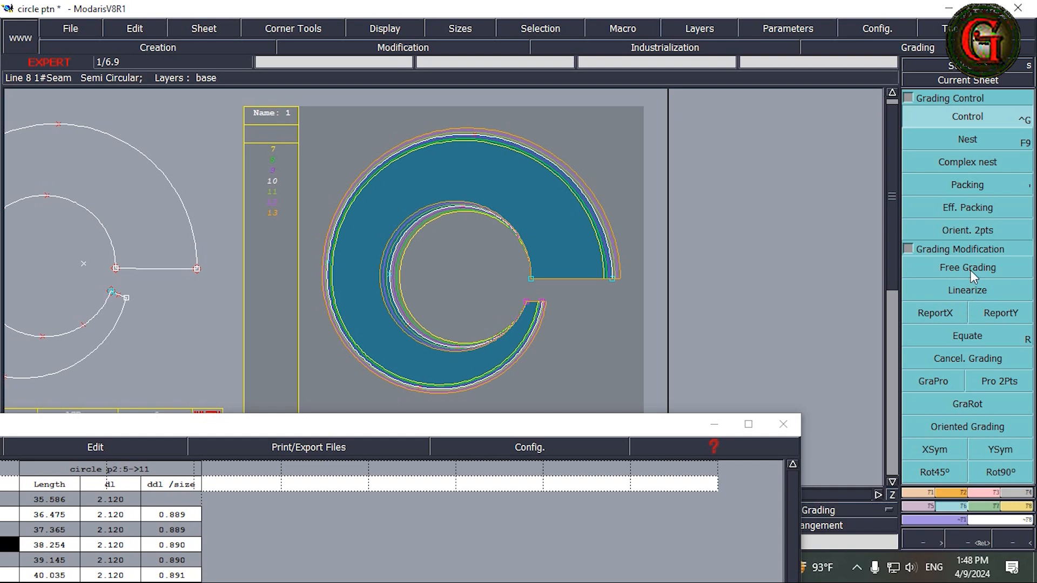
Step: Release the packing of the nested sizes by repacking the piece on no particular point
{"action": "left_click", "coordinate": [976, 188]}
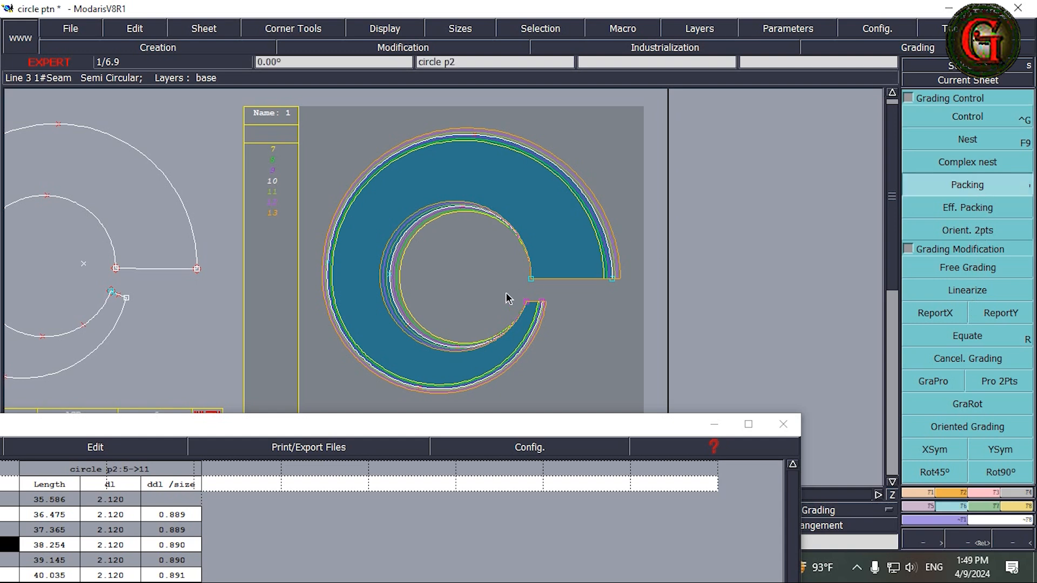
{"action": "left_click", "coordinate": [580, 235]}
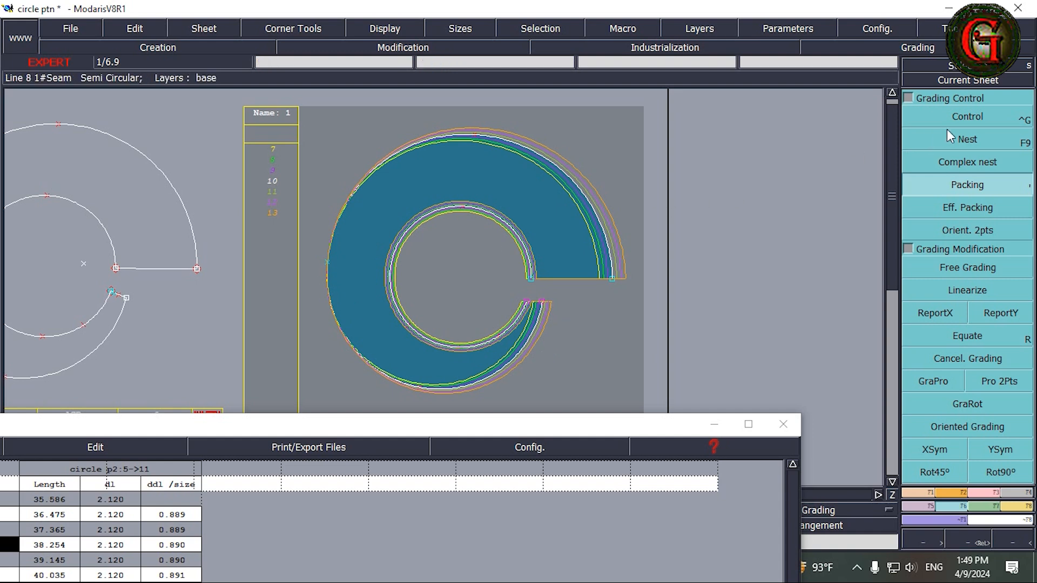
{"action": "left_click", "coordinate": [961, 113]}
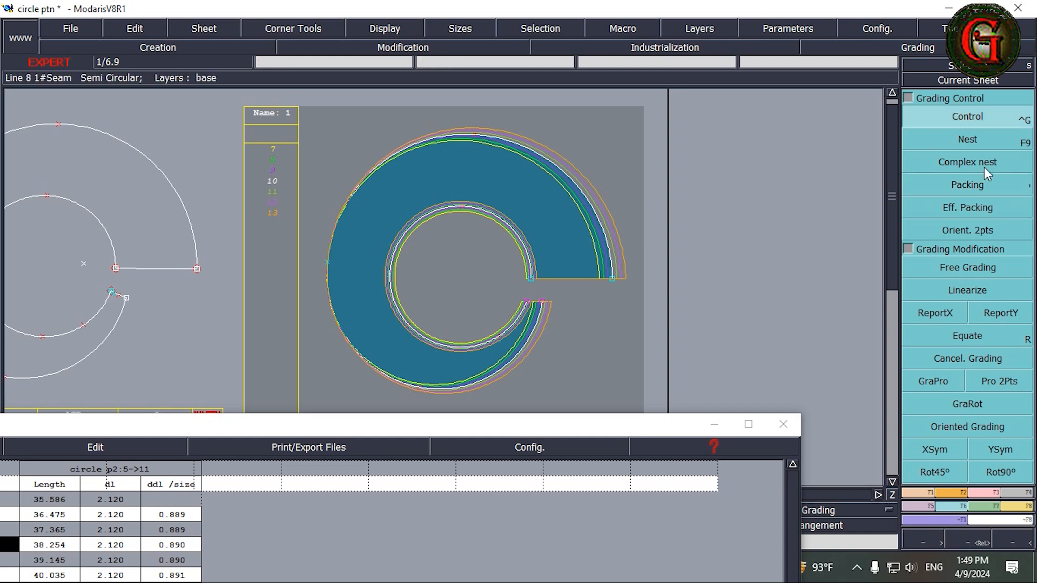
Step: Try proportional grading between the outer curve's upper and lower end points, and undo it
{"action": "left_click", "coordinate": [933, 382]}
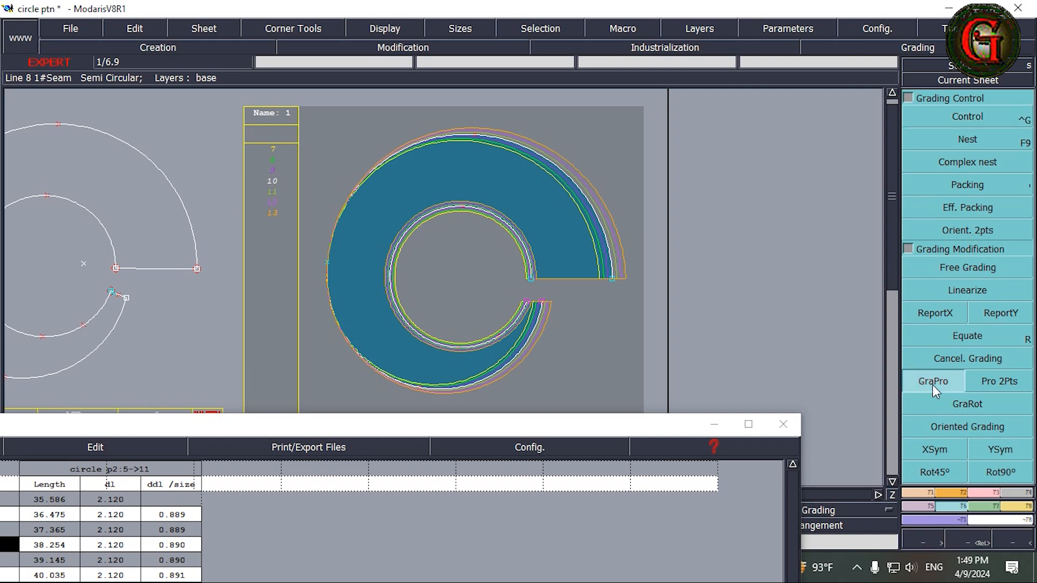
{"action": "left_click", "coordinate": [612, 278]}
{"action": "right_click", "coordinate": [605, 326]}
{"action": "right_click", "coordinate": [613, 338]}
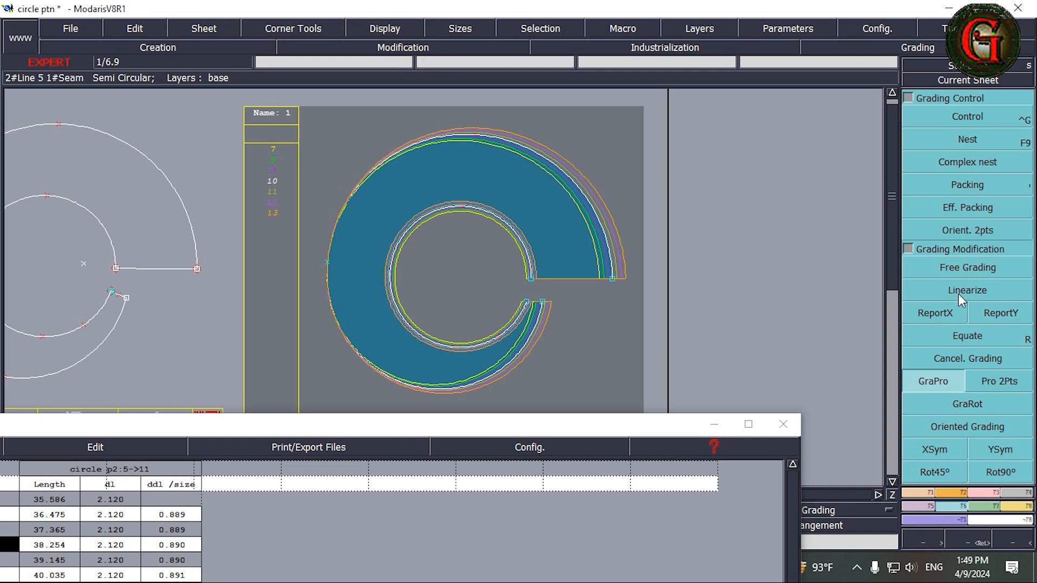
{"action": "left_click", "coordinate": [933, 381]}
{"action": "left_click", "coordinate": [612, 278]}
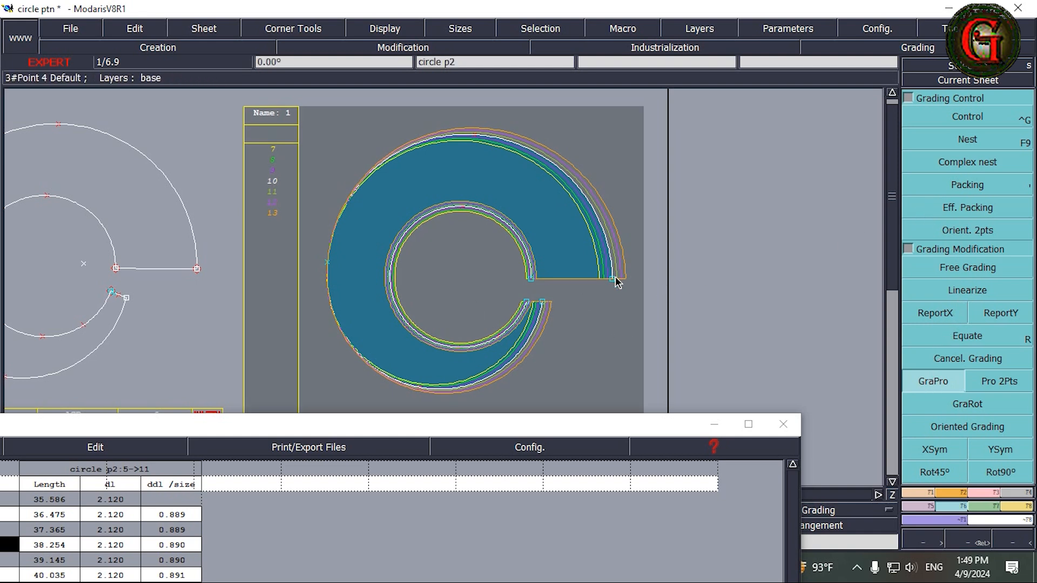
{"action": "left_click", "coordinate": [543, 303]}
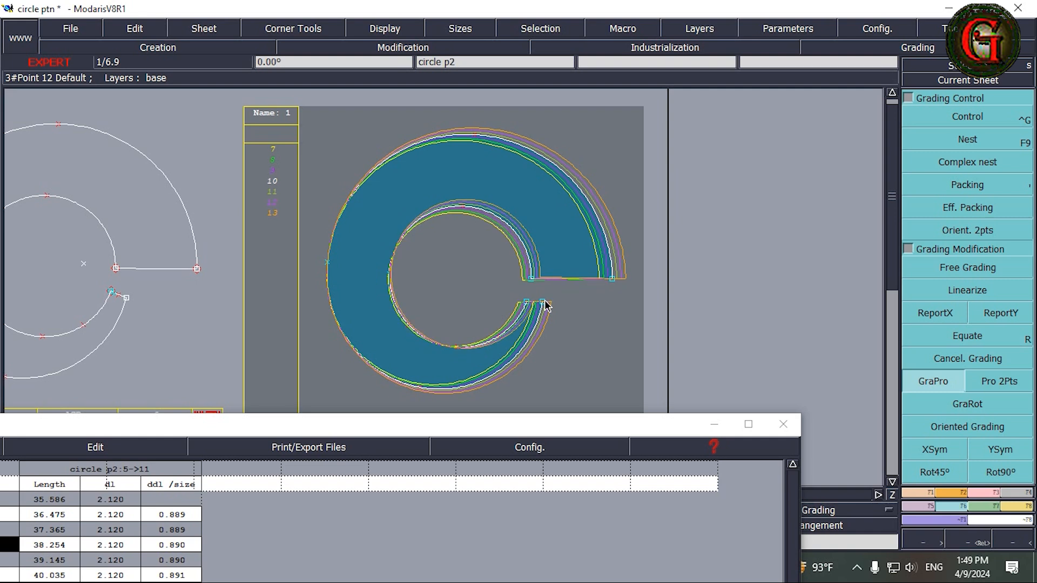
{"action": "key", "text": "ctrl+z"}
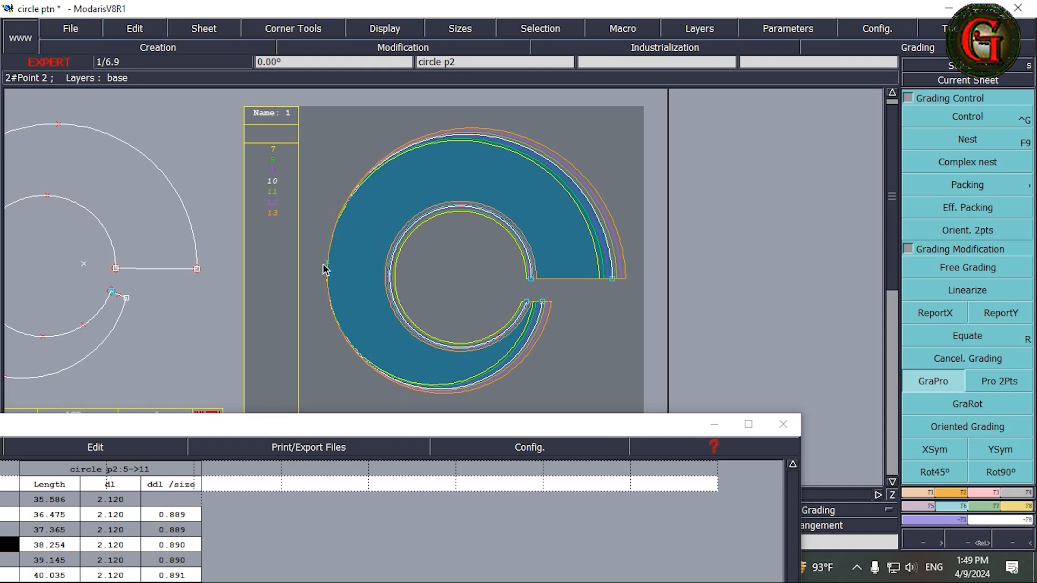
Step: Try a ddx grading of -0.188 for every size interval on the outer curve's leftmost point without packing
{"action": "left_click", "coordinate": [977, 116]}
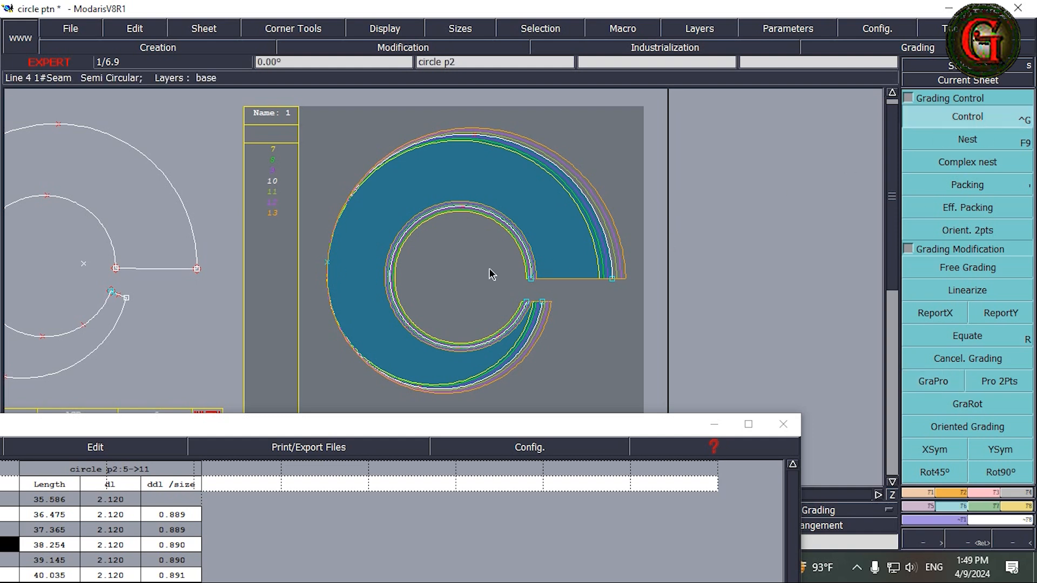
{"action": "left_click", "coordinate": [328, 263]}
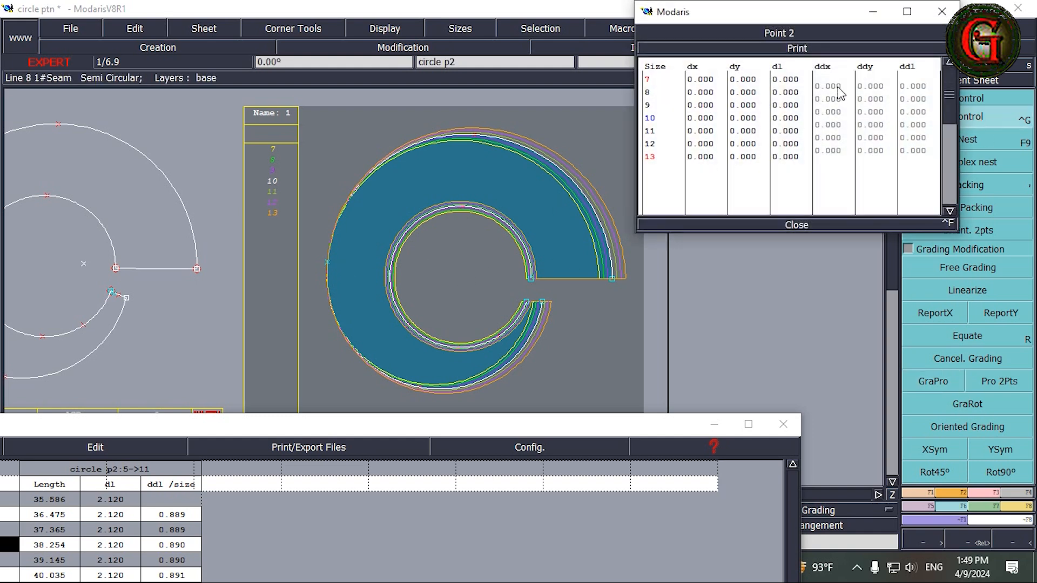
{"action": "left_click_drag", "start_coordinate": [840, 93], "coordinate": [837, 154]}
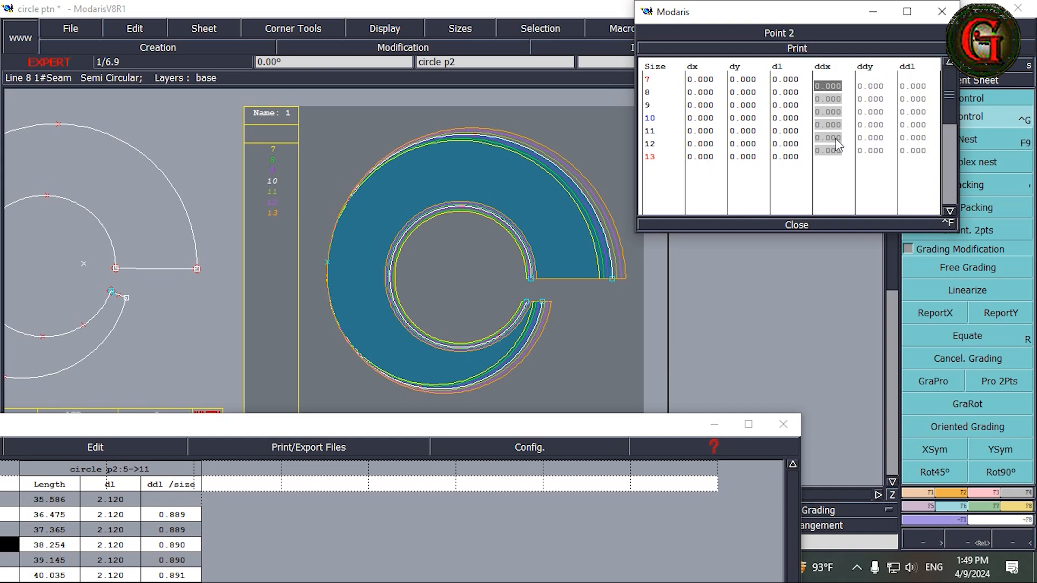
{"action": "type", "text": "-.188"}
{"action": "key", "text": "Return"}
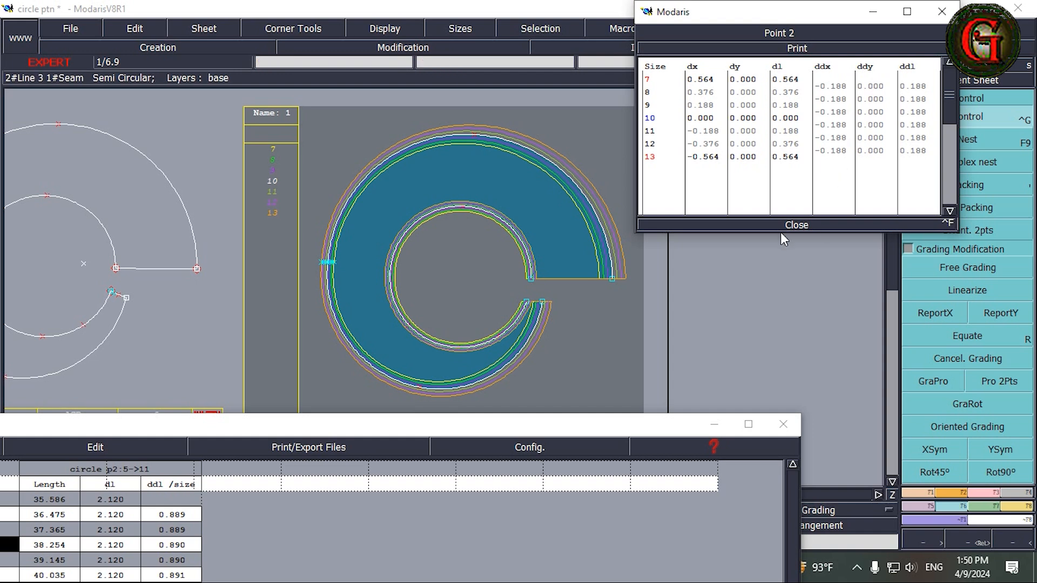
{"action": "left_click", "coordinate": [797, 224]}
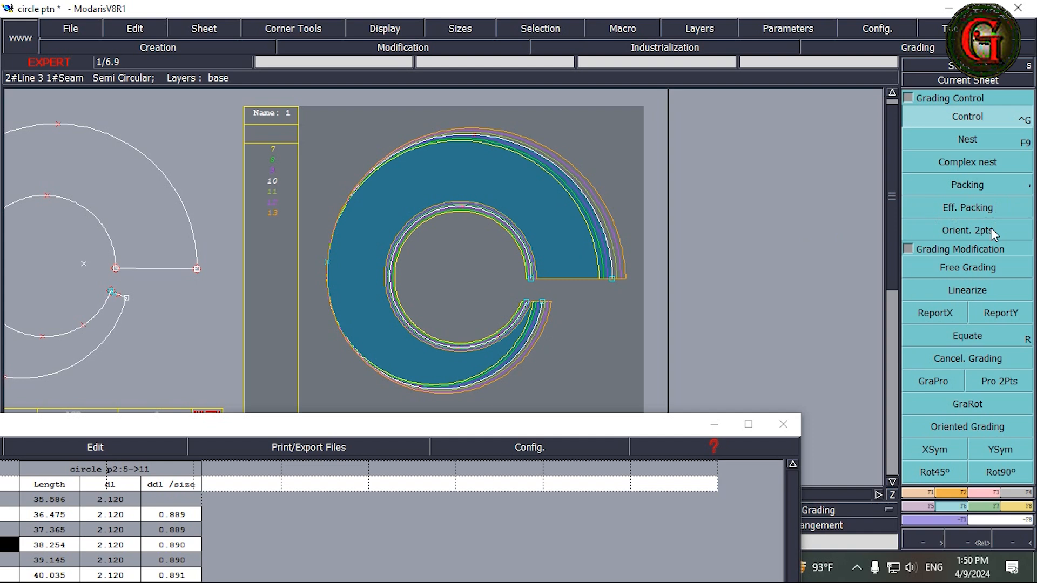
Step: Pack the nested sizes on the inner circle's leftmost point and set the outer curve's leftmost point to ddx -0.188 for every size interval
{"action": "left_click", "coordinate": [970, 186]}
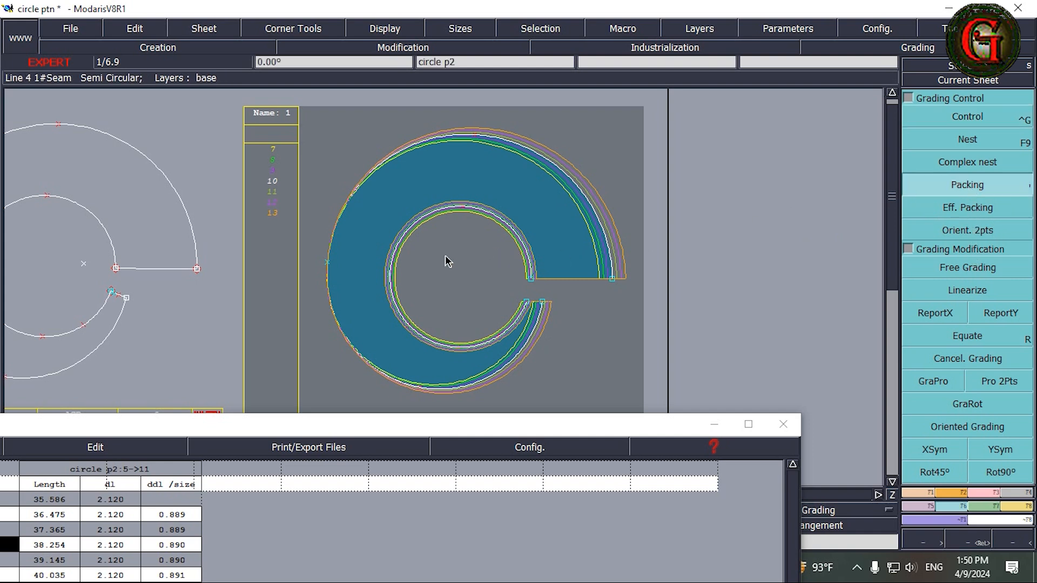
{"action": "left_click", "coordinate": [390, 278]}
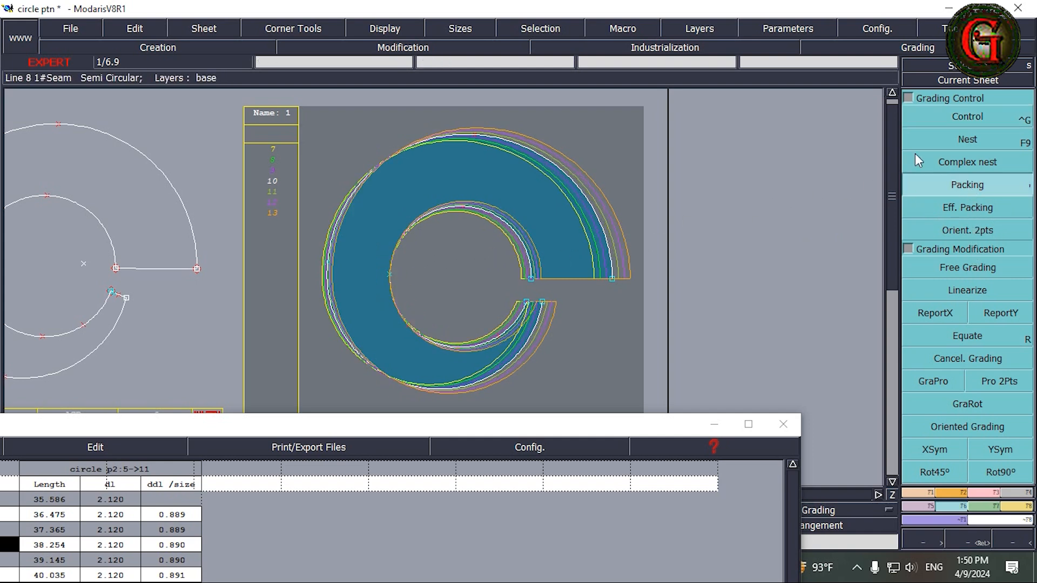
{"action": "left_click", "coordinate": [971, 121]}
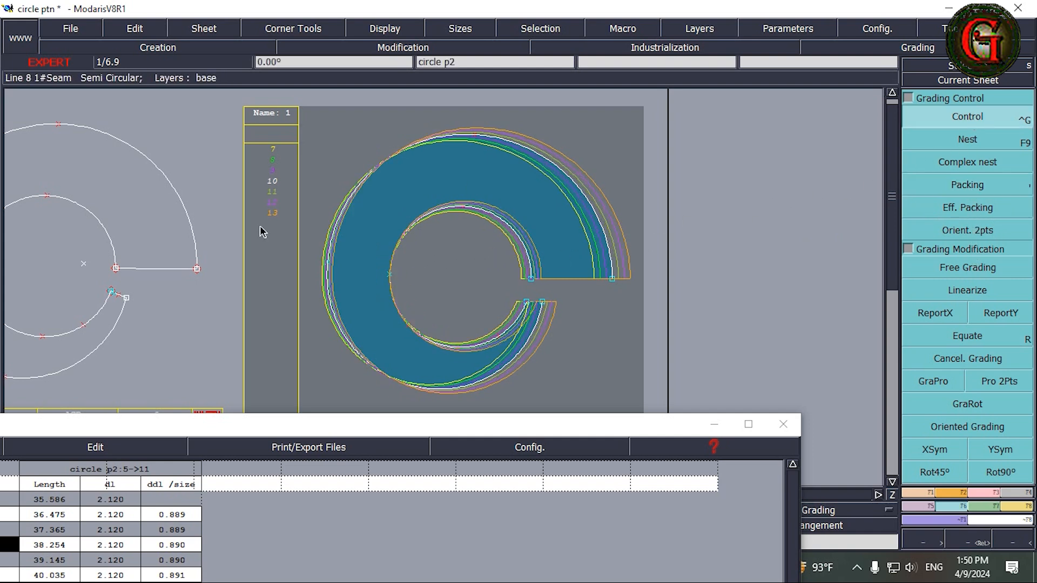
{"action": "left_click", "coordinate": [327, 263]}
{"action": "left_click_drag", "start_coordinate": [827, 85], "coordinate": [836, 157]}
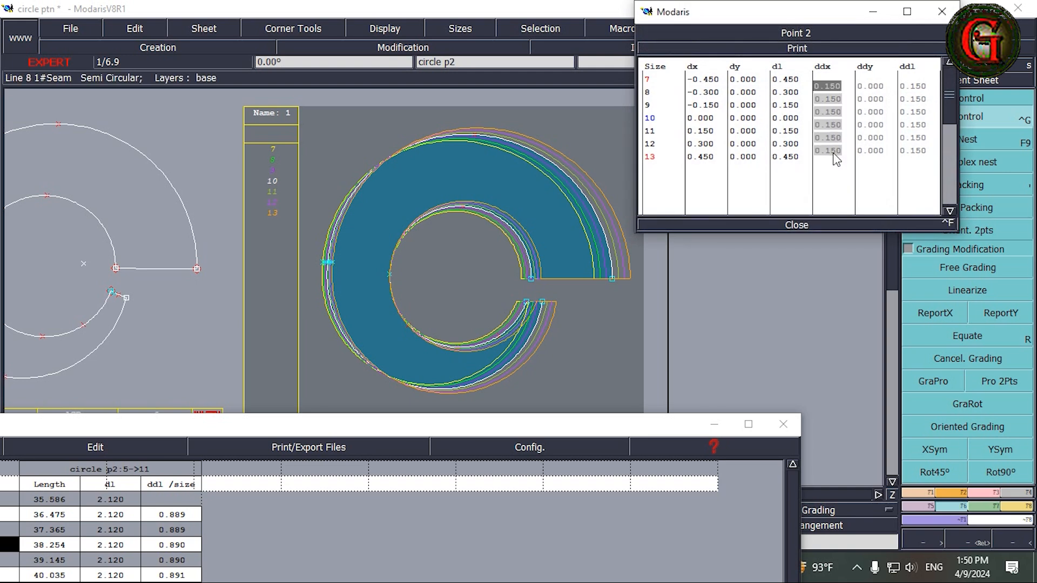
{"action": "type", "text": "-0"}
{"action": "type", "text": ".188"}
{"action": "key", "text": "Return"}
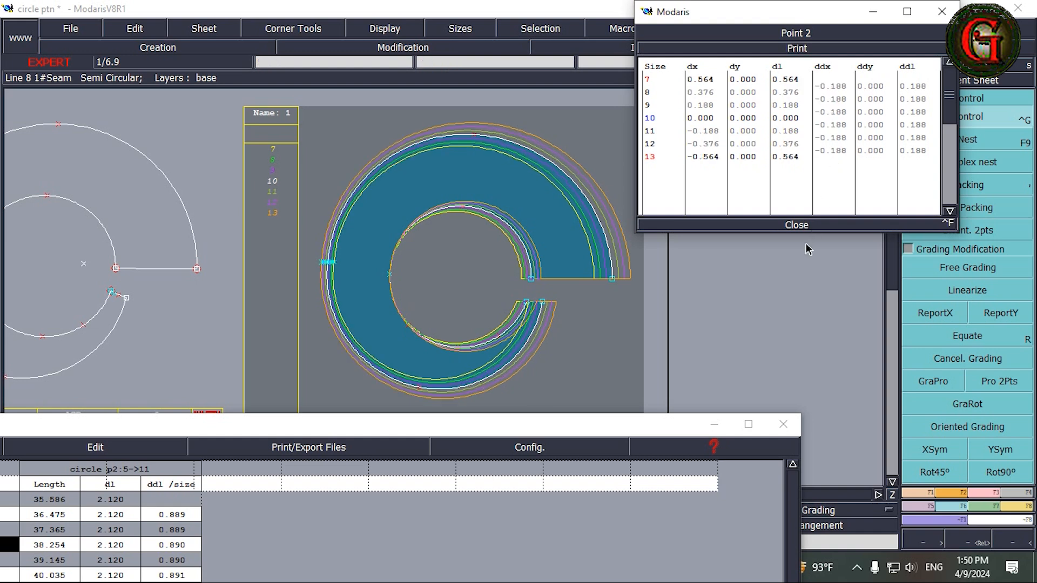
{"action": "left_click", "coordinate": [800, 225]}
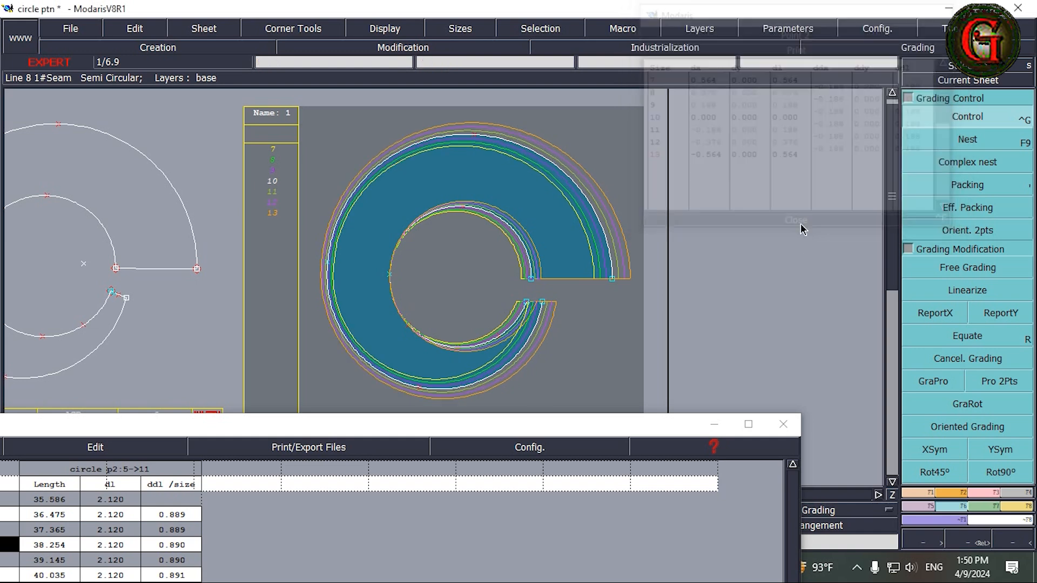
Step: Release the packing on the inner circle's point and move the measurement spreadsheet window up so its whole table is in view
{"action": "left_click", "coordinate": [989, 190]}
{"action": "left_click", "coordinate": [370, 315]}
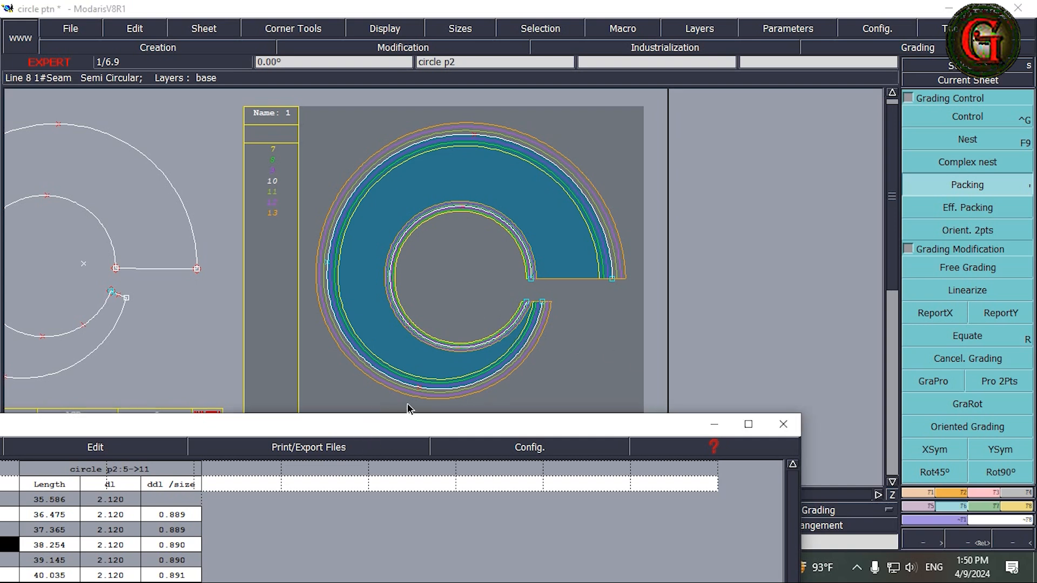
{"action": "left_click_drag", "start_coordinate": [396, 424], "coordinate": [440, 423]}
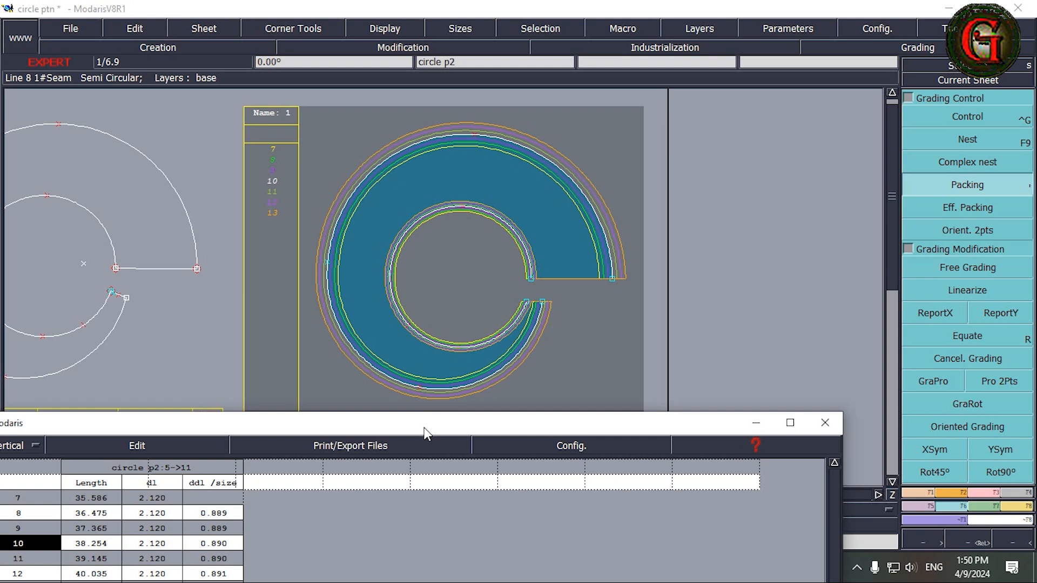
{"action": "left_click_drag", "start_coordinate": [424, 426], "coordinate": [474, 158]}
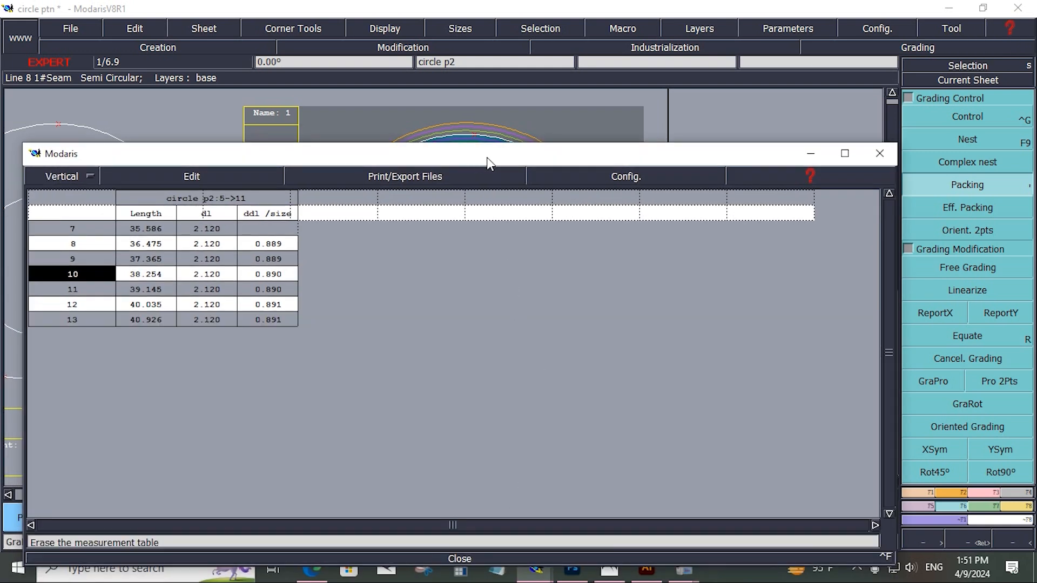
{"action": "left_click_drag", "start_coordinate": [487, 158], "coordinate": [487, 90]}
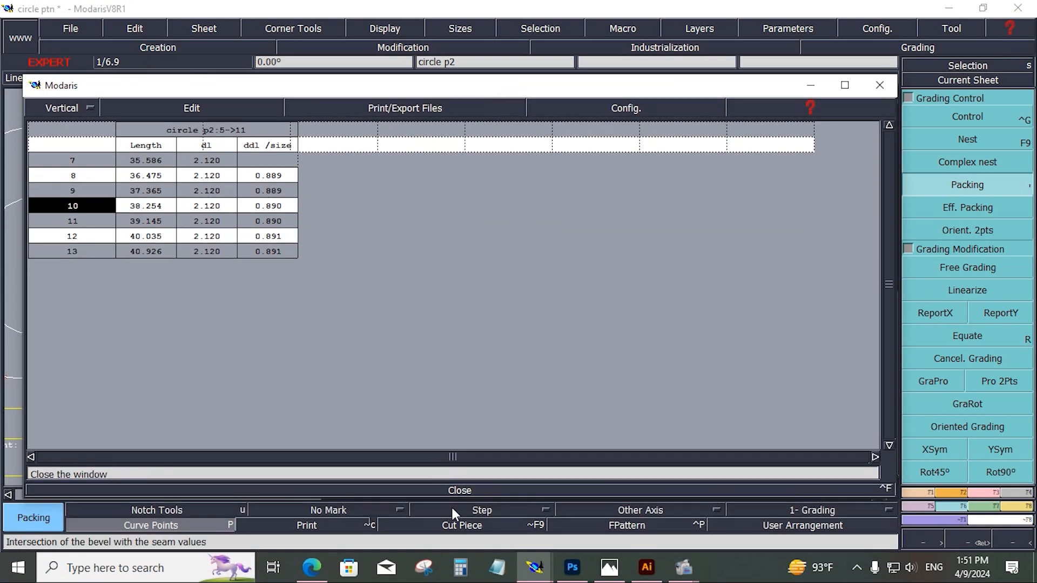